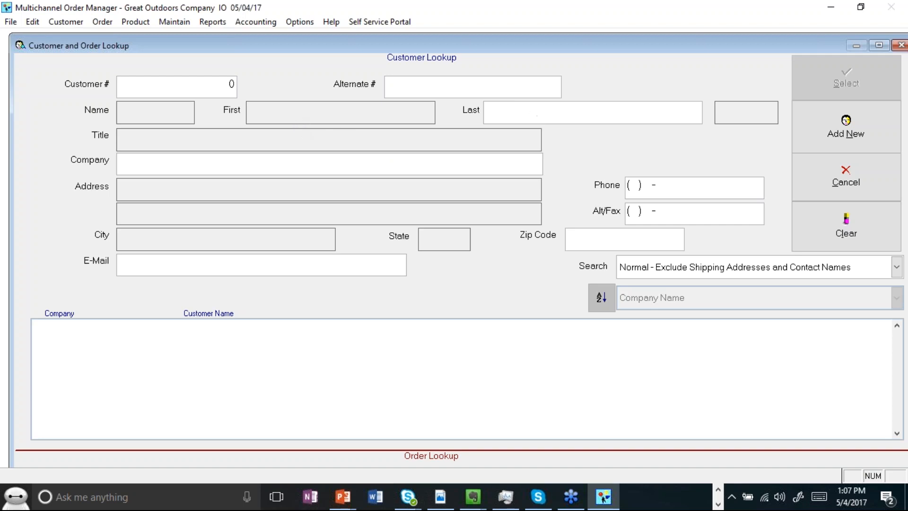
# Step: Look up the customer by last name using the Normal search mode and open their record
pyautogui.click(688, 268)
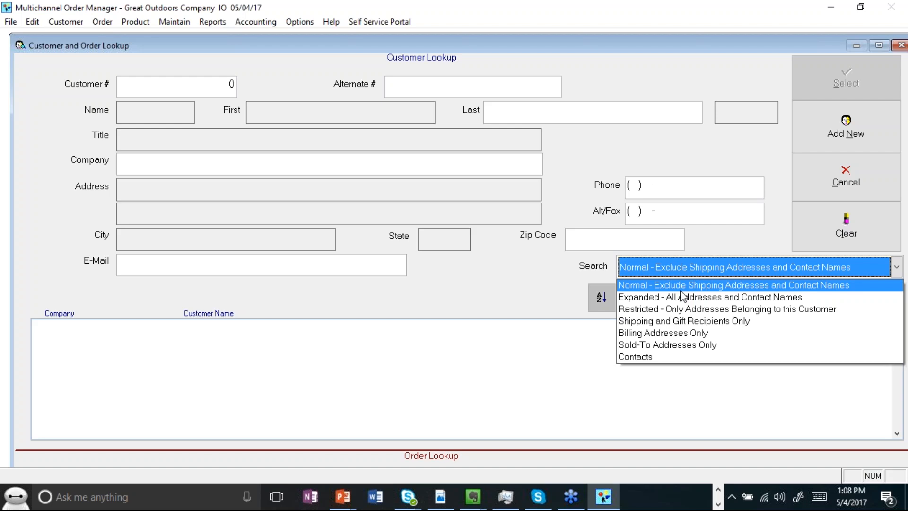
pyautogui.click(681, 286)
pyautogui.click(545, 112)
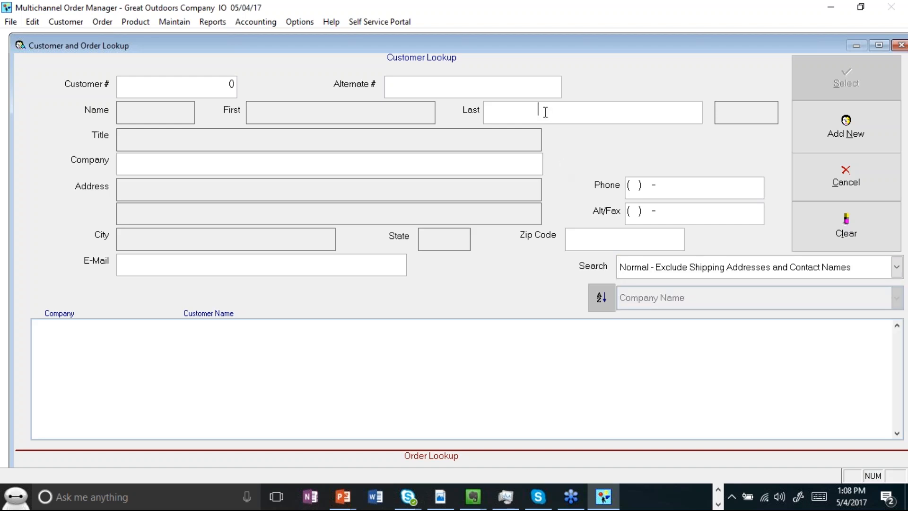
pyautogui.write('Ouano')
pyautogui.press('Return')
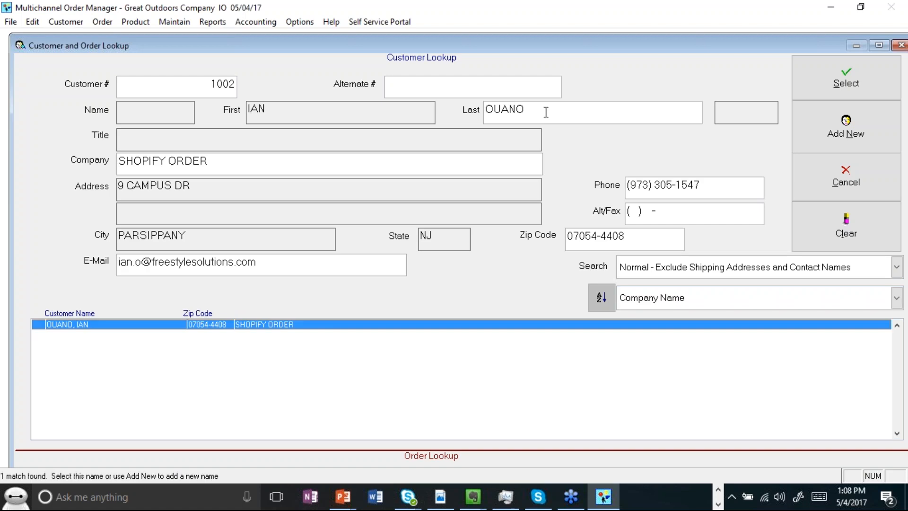
pyautogui.press('Return')
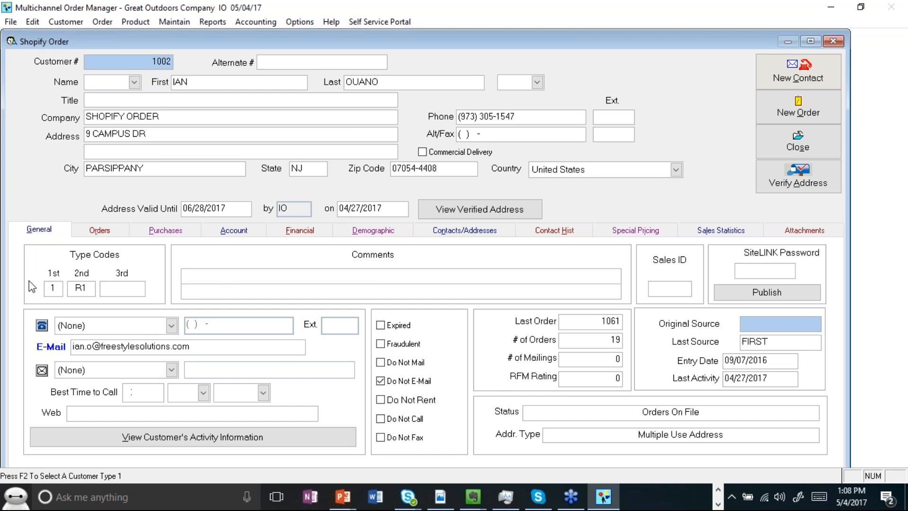
# Step: Enter "VIP Customers" as a comment on the customer's general details
pyautogui.click(251, 278)
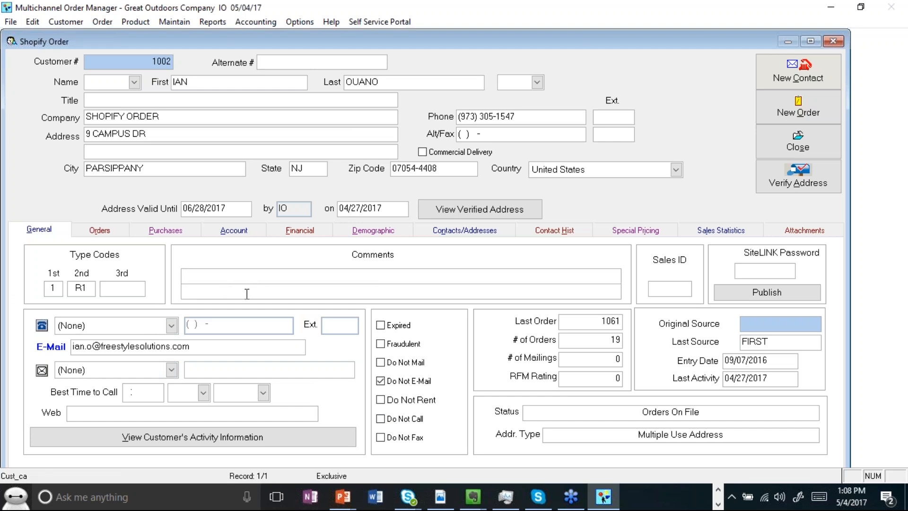
pyautogui.write('VIP Customers')
pyautogui.click(60, 289)
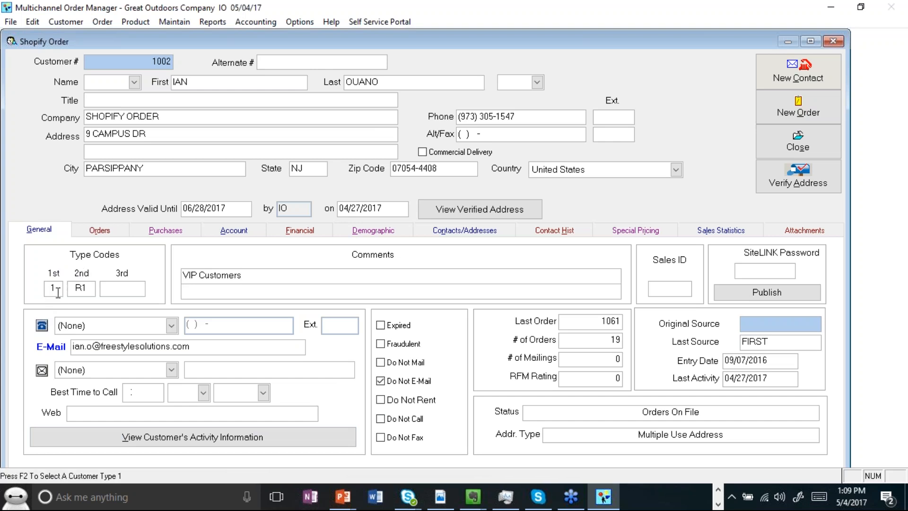
pyautogui.click(77, 287)
pyautogui.moveTo(87, 290); pyautogui.dragTo(81, 290)
pyautogui.click(119, 290)
pyautogui.click(270, 279)
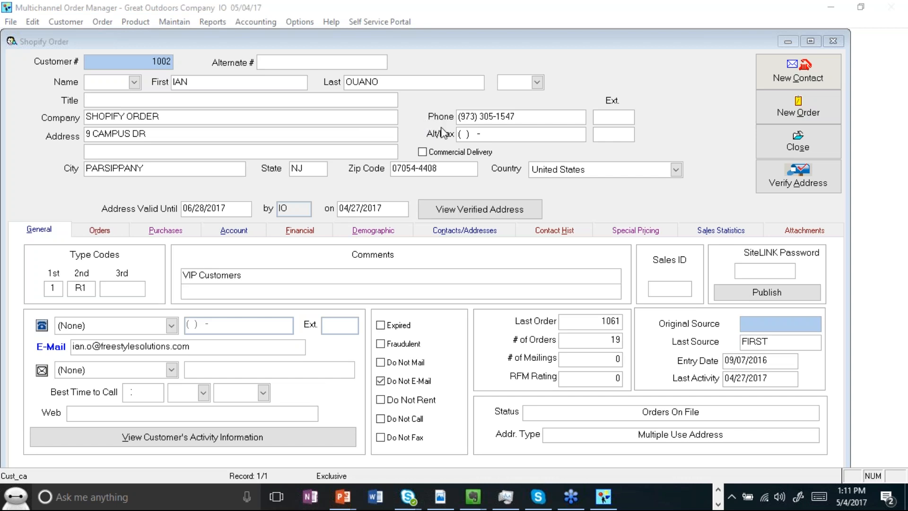
# Step: Start a new phone contact entry from the customer's contact history
pyautogui.click(643, 97)
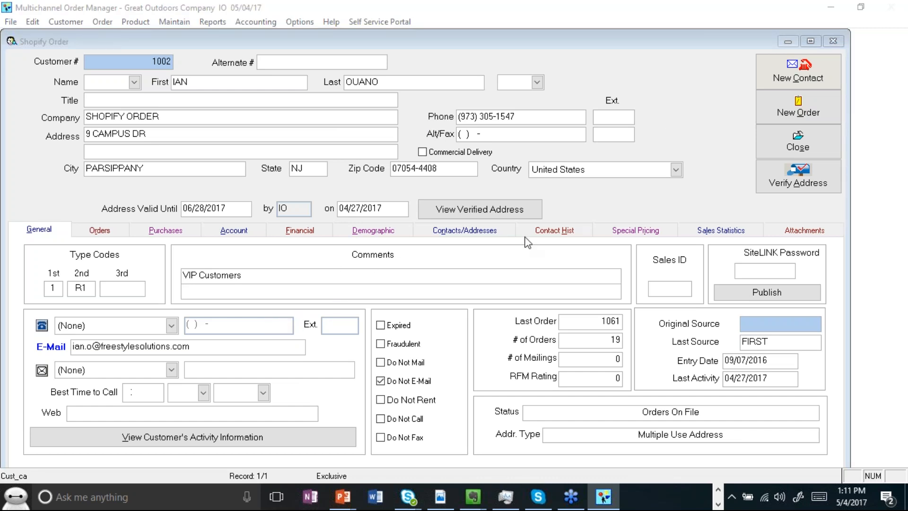
pyautogui.click(567, 236)
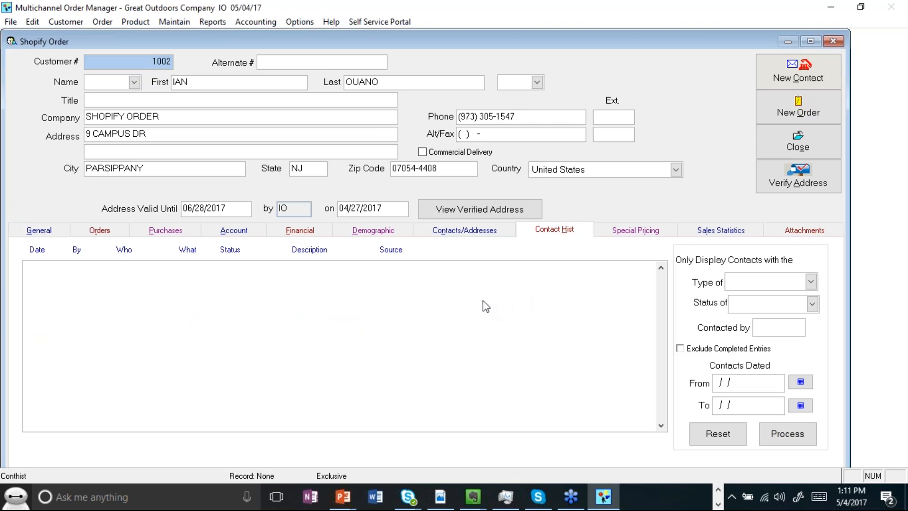
pyautogui.click(781, 84)
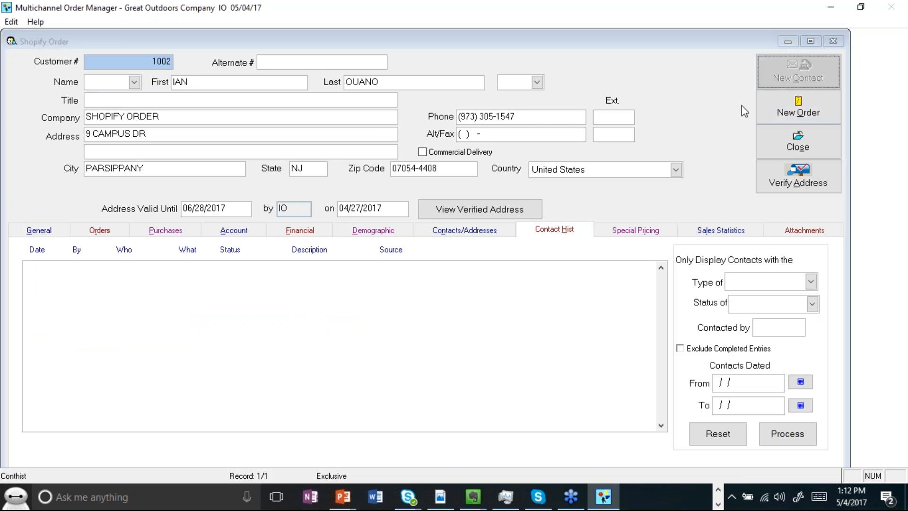
pyautogui.click(403, 174)
# Step: Enter "Return Conversation." as the call log note
pyautogui.click(360, 313)
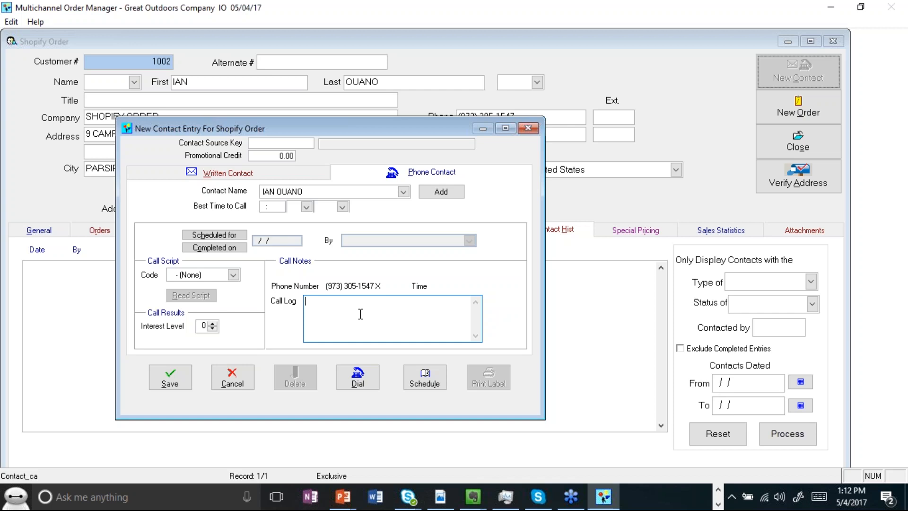
pyautogui.write('Return ')
pyautogui.write('Conve')
pyautogui.write('rstatoin')
pyautogui.press('BackSpace')
pyautogui.press('BackSpace')
pyautogui.press('BackSpace')
pyautogui.press('BackSpace')
pyautogui.press('BackSpace')
pyautogui.press('BackSpace')
pyautogui.press('BackSpace')
pyautogui.write('ation.')
# Step: Schedule the call for 05/05/2017 and assign it to a staff member in the By field
pyautogui.click(236, 237)
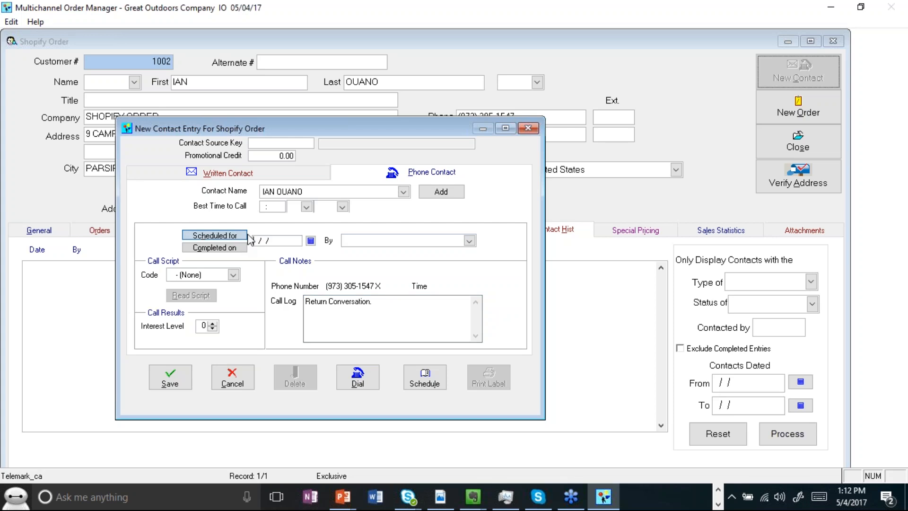
pyautogui.click(311, 240)
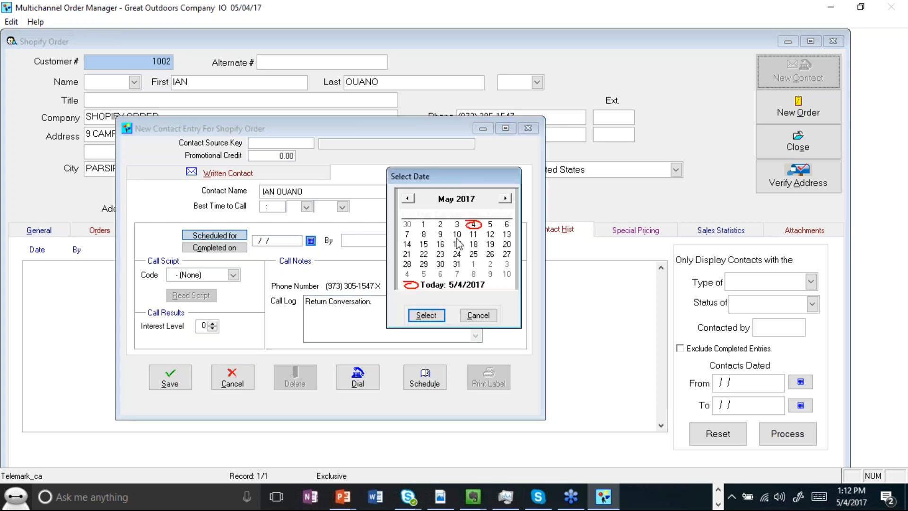
pyautogui.click(426, 315)
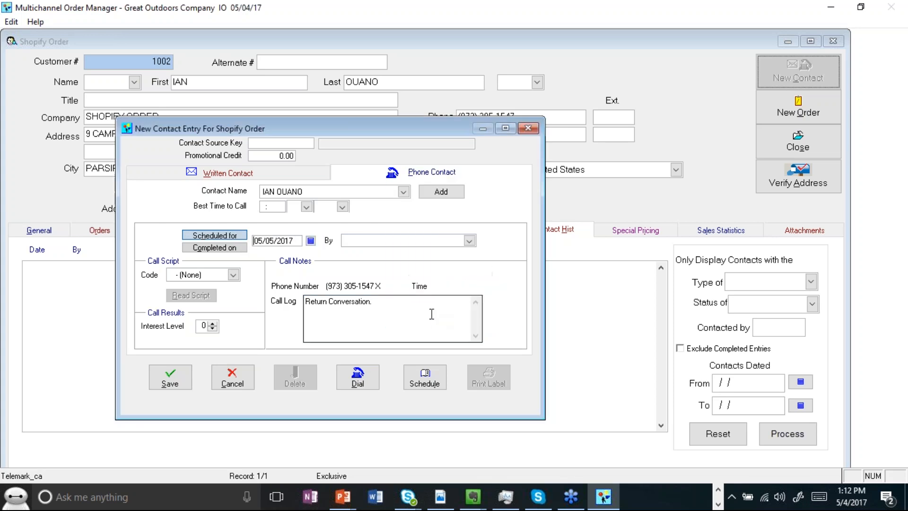
pyautogui.click(469, 240)
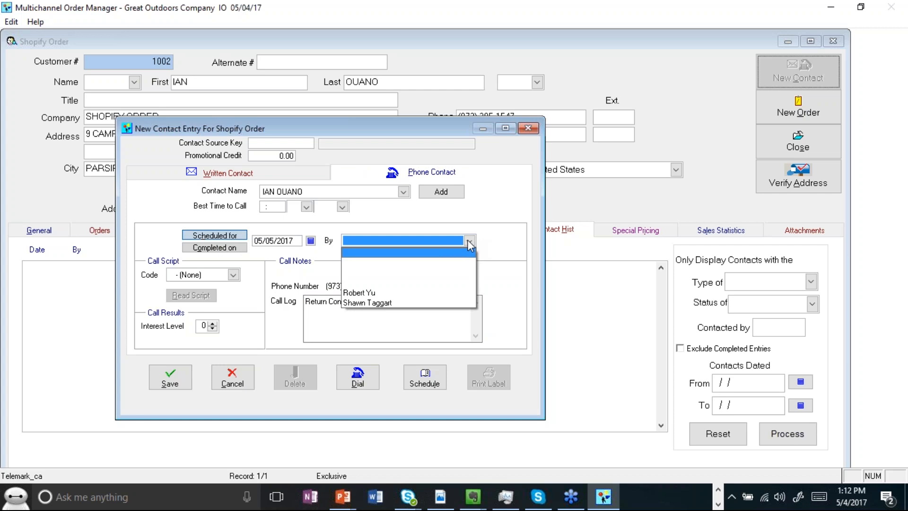
pyautogui.click(442, 273)
pyautogui.click(454, 238)
pyautogui.click(373, 291)
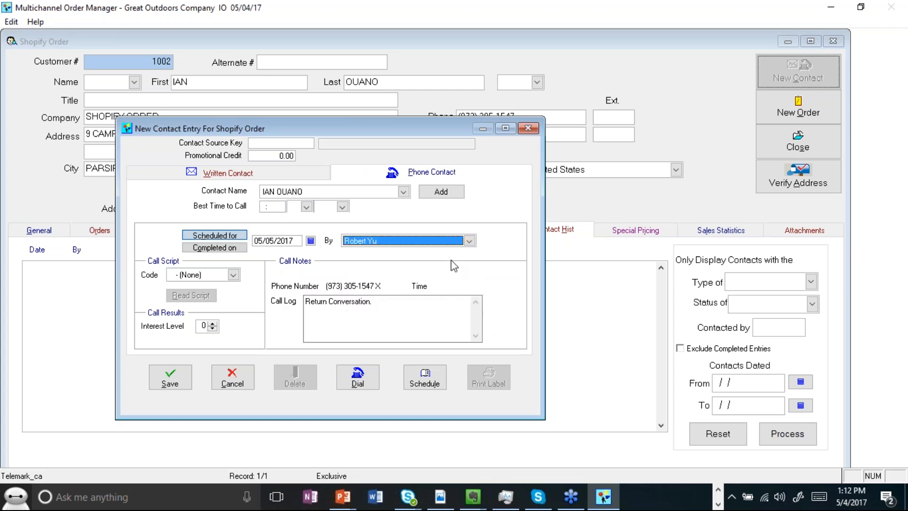
# Step: Set the call's interest level to 1 and save the contact entry
pyautogui.click(173, 377)
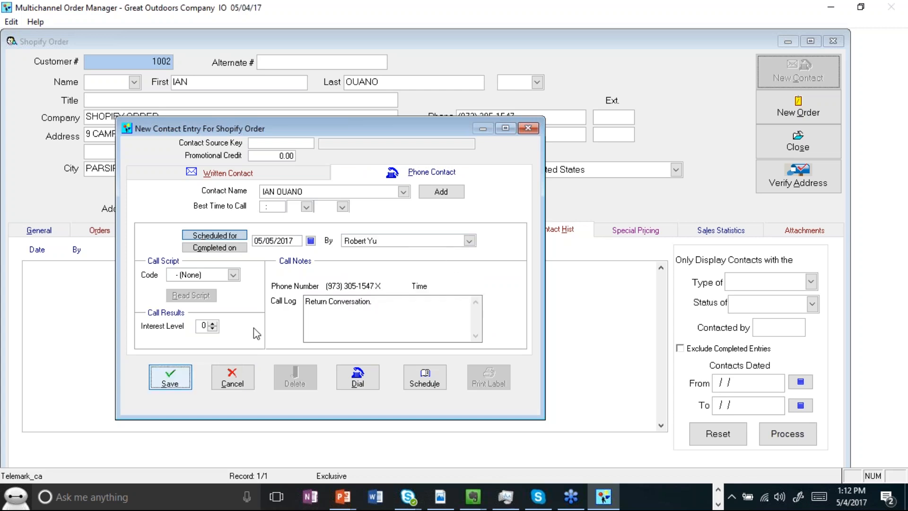
pyautogui.click(227, 275)
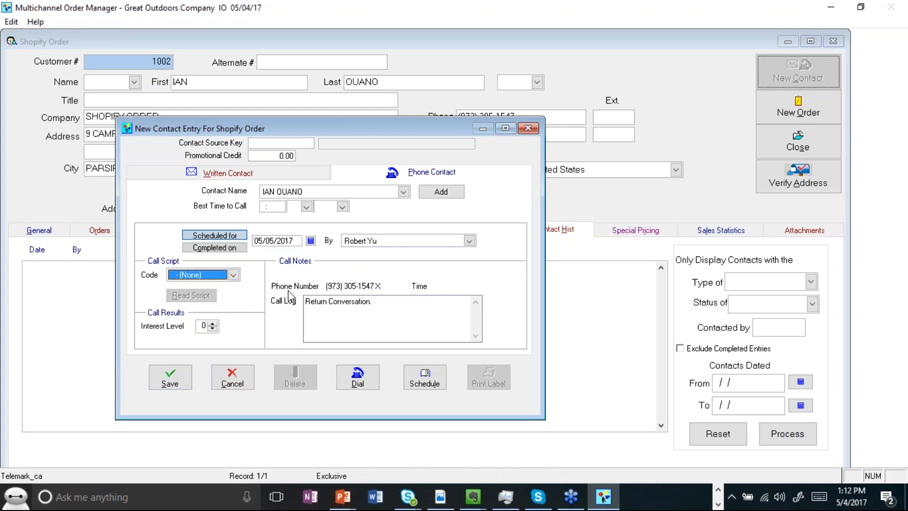
pyautogui.click(200, 328)
pyautogui.click(211, 323)
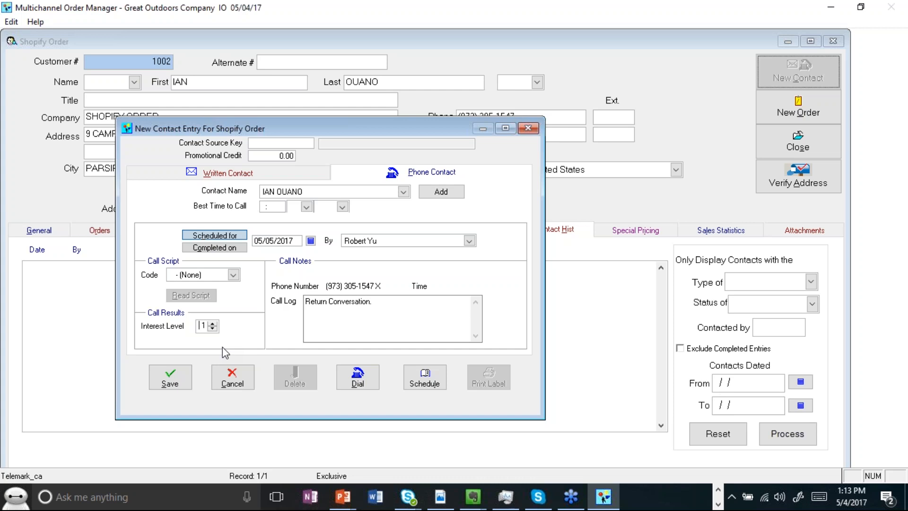
pyautogui.click(169, 382)
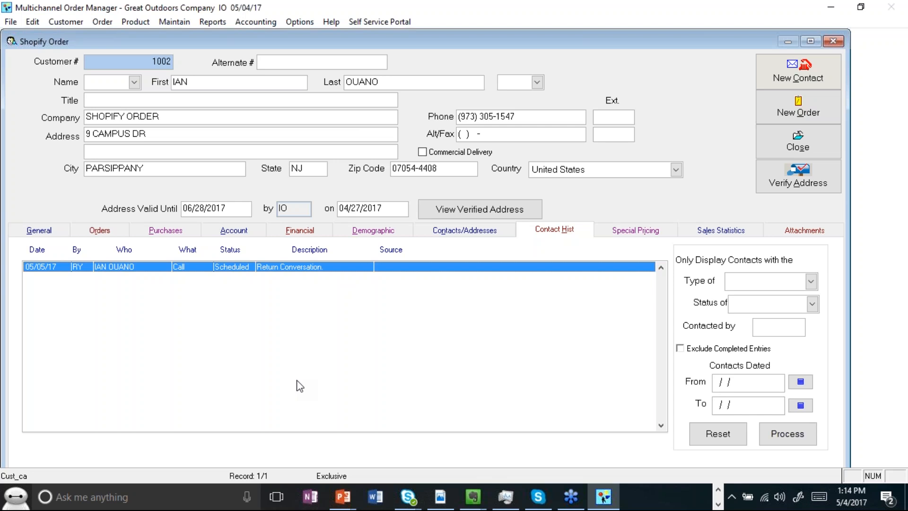
# Step: Open and review the customer's activity information from the general details
pyautogui.click(51, 232)
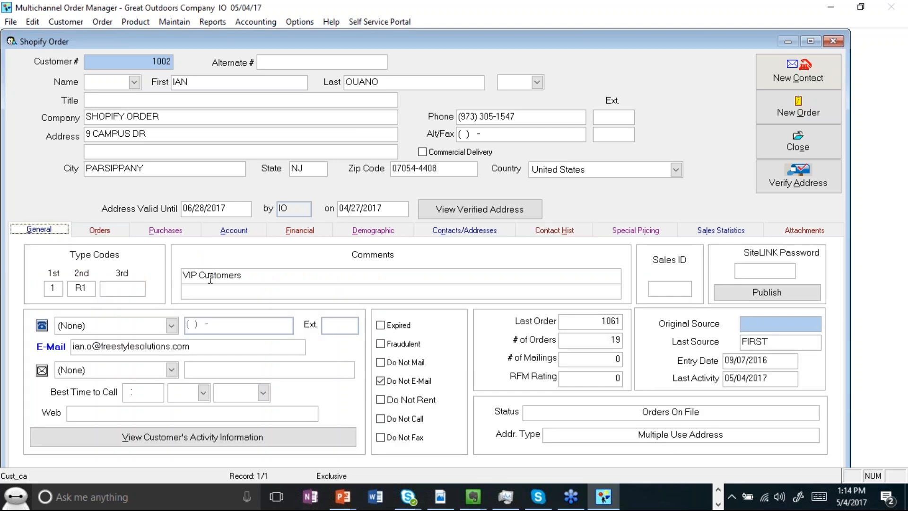
pyautogui.click(212, 443)
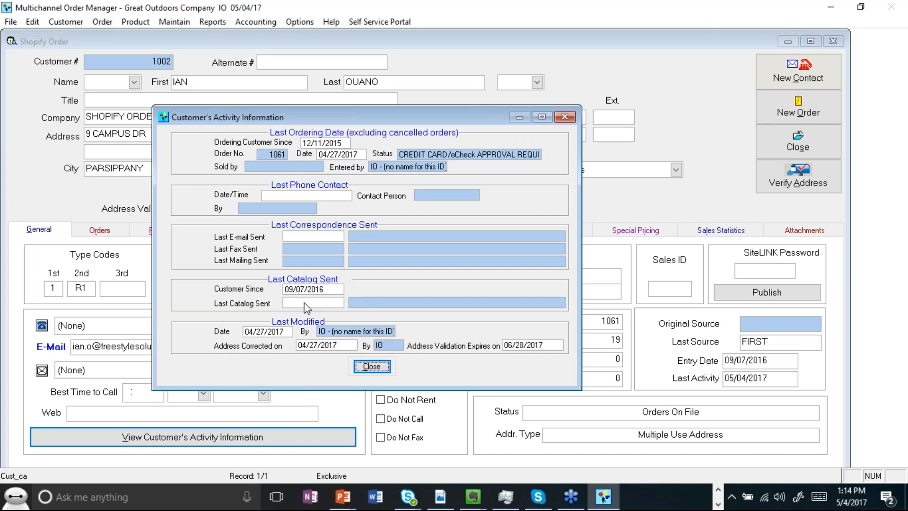
pyautogui.moveTo(422, 117); pyautogui.dragTo(502, 93)
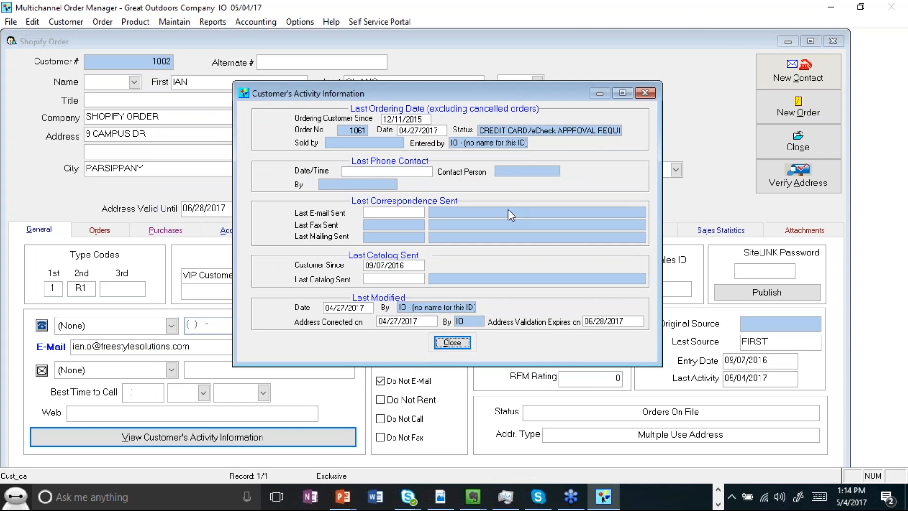
pyautogui.click(455, 343)
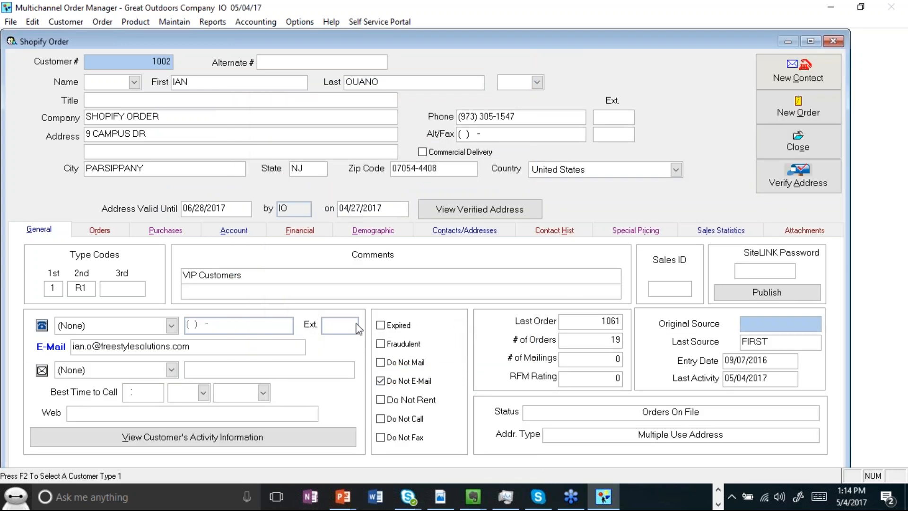
pyautogui.moveTo(249, 347); pyautogui.dragTo(74, 327)
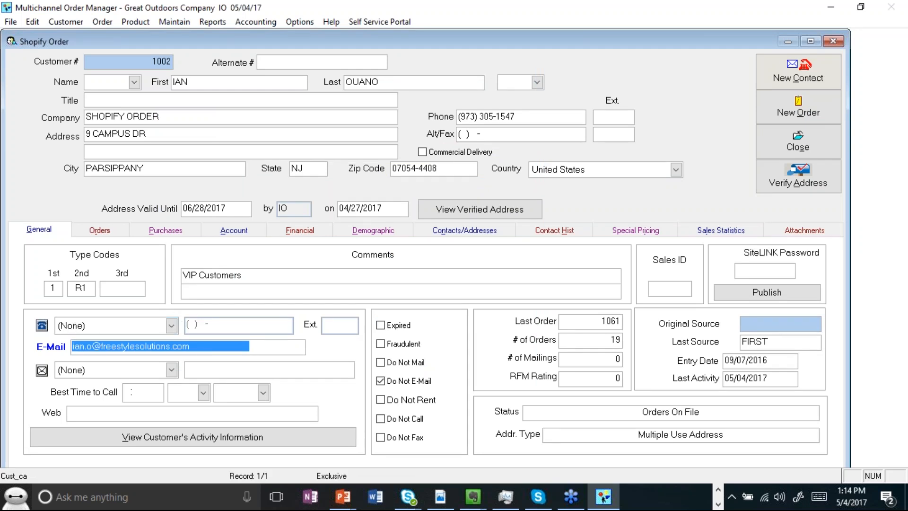
pyautogui.click(521, 112)
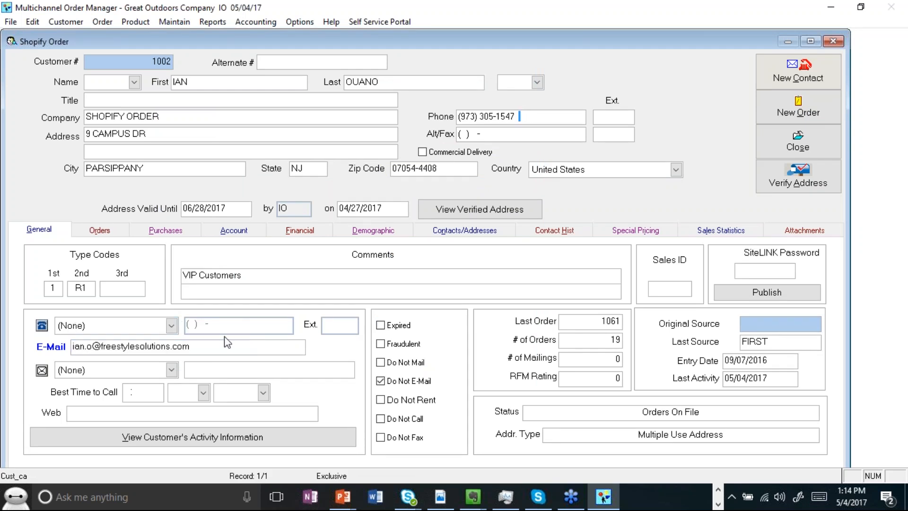
pyautogui.moveTo(216, 350); pyautogui.dragTo(50, 338)
pyautogui.click(172, 326)
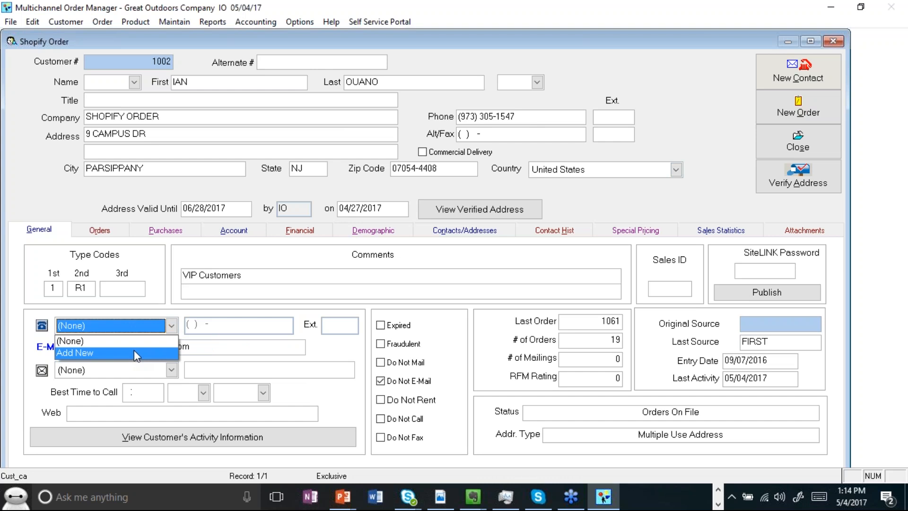
pyautogui.click(135, 353)
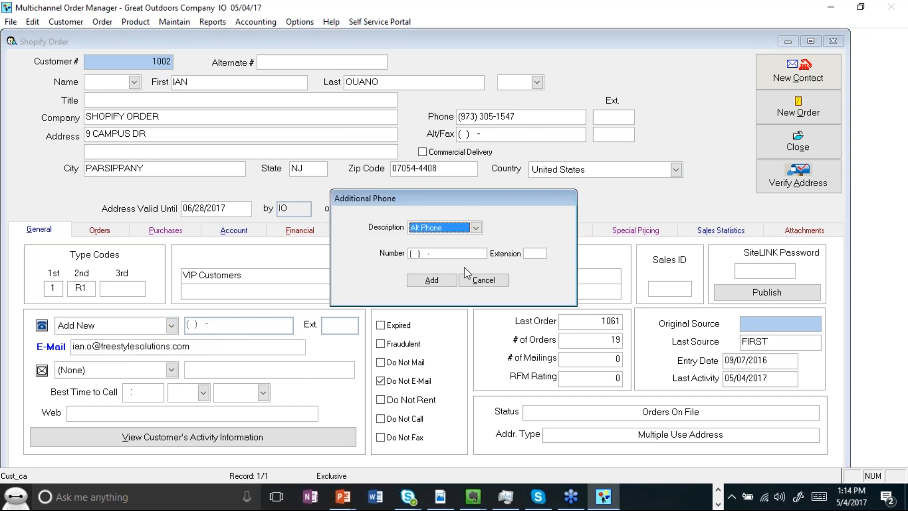
pyautogui.click(476, 228)
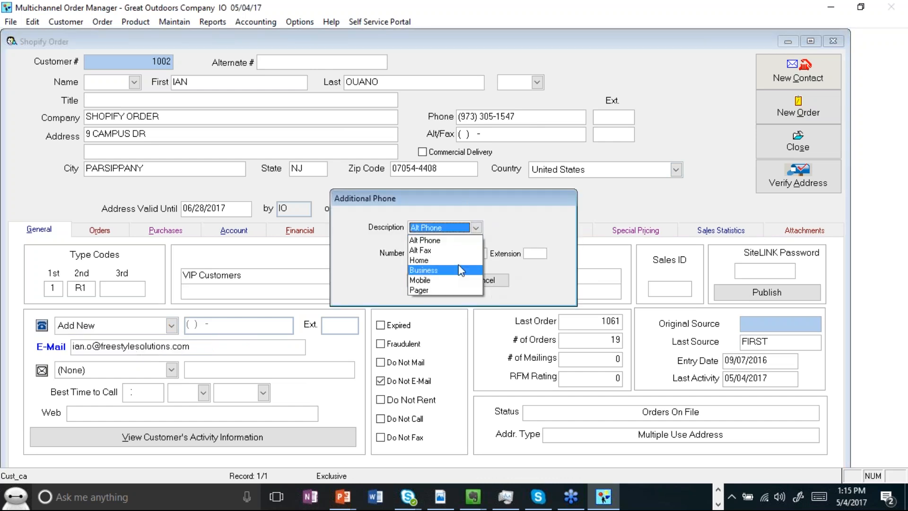
pyautogui.click(501, 277)
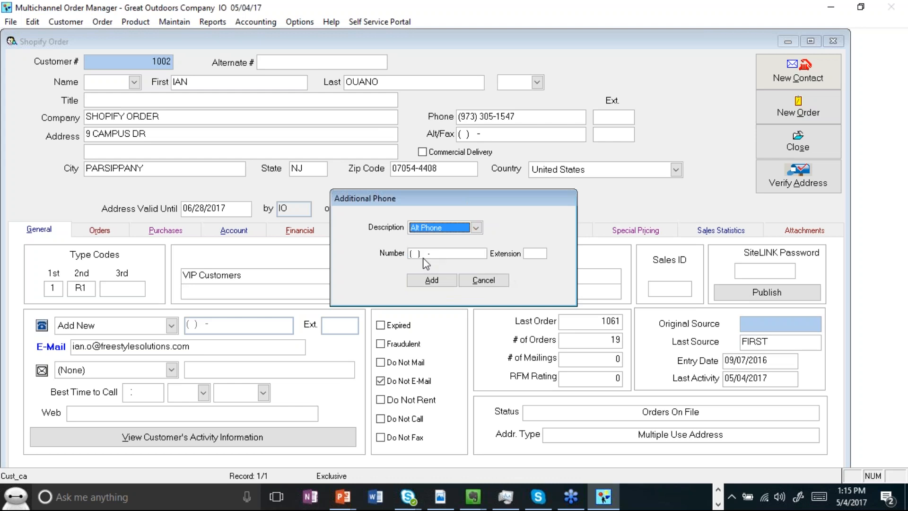
pyautogui.click(482, 280)
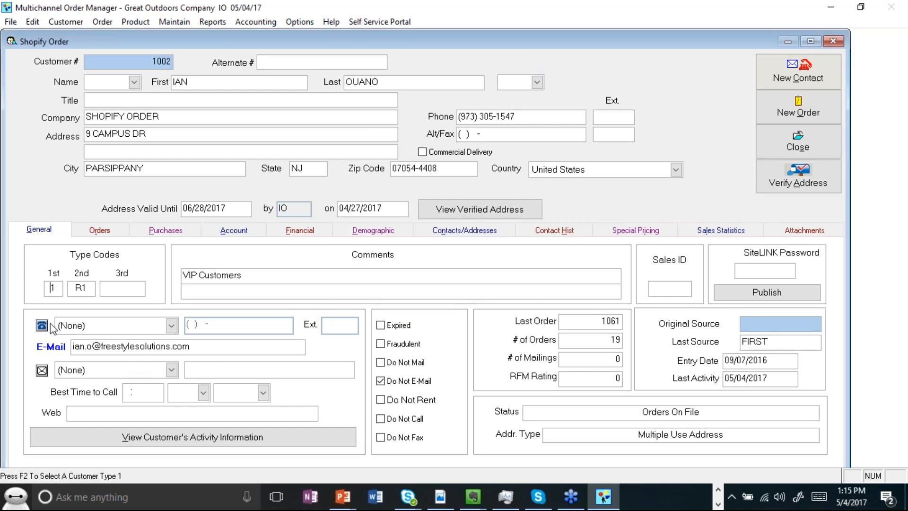
# Step: Examine the fax type, best time to call and time zone options
pyautogui.click(171, 370)
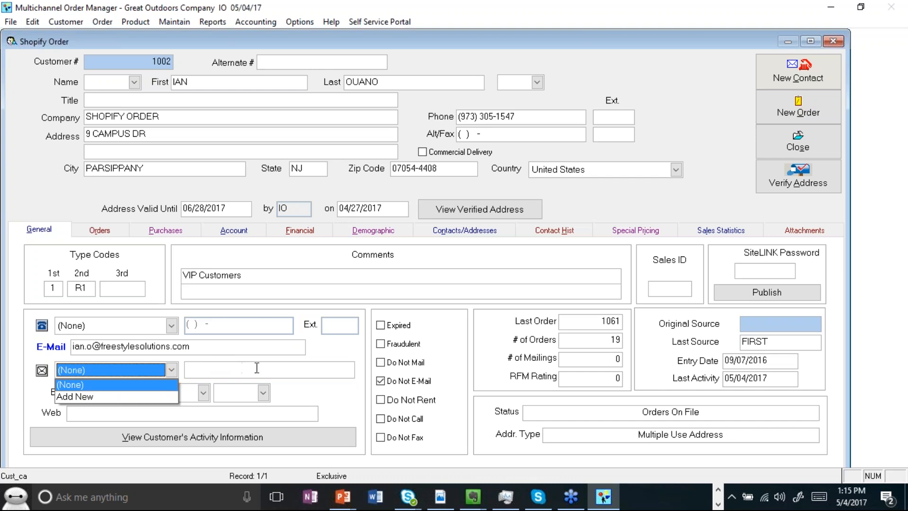
pyautogui.press('Tab')
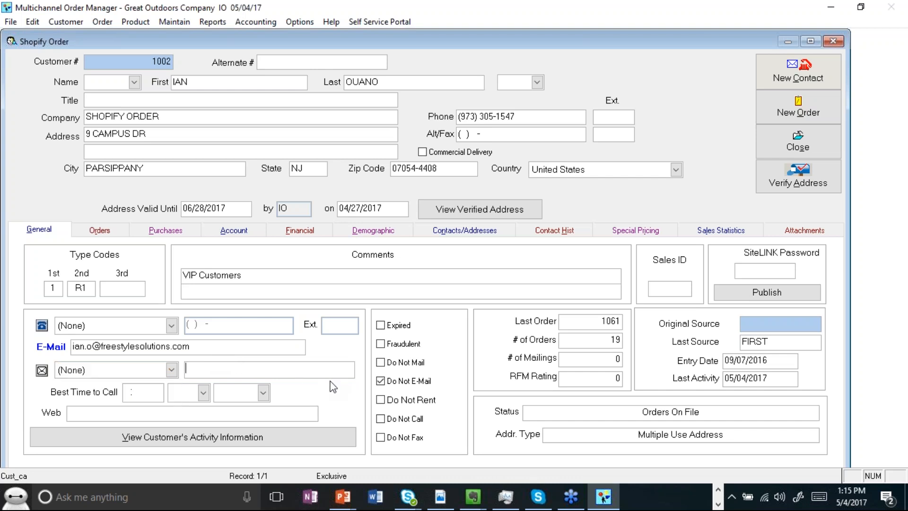
pyautogui.click(127, 392)
pyautogui.click(203, 392)
pyautogui.click(216, 375)
pyautogui.click(263, 392)
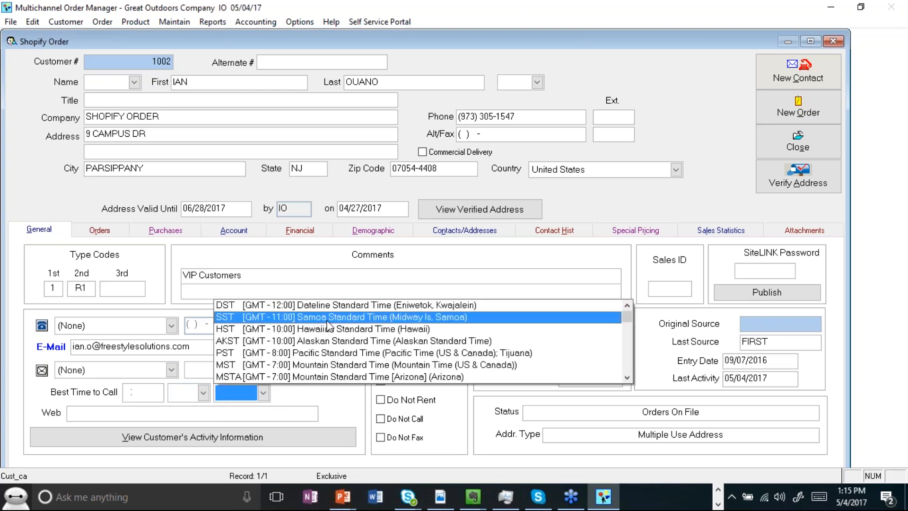
pyautogui.click(340, 414)
# Step: Open a new contact entry for the customer, switch to its phone contact page, and cancel without saving
pyautogui.click(780, 69)
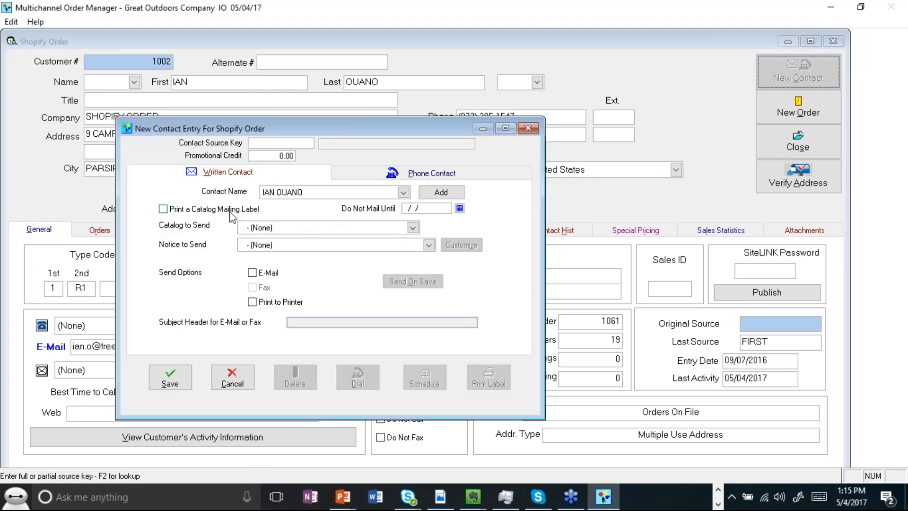
pyautogui.click(368, 172)
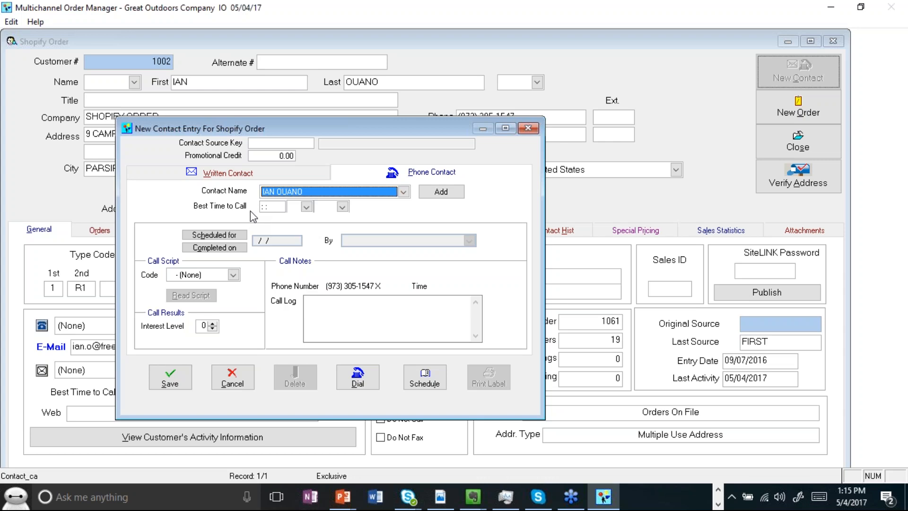
pyautogui.click(240, 385)
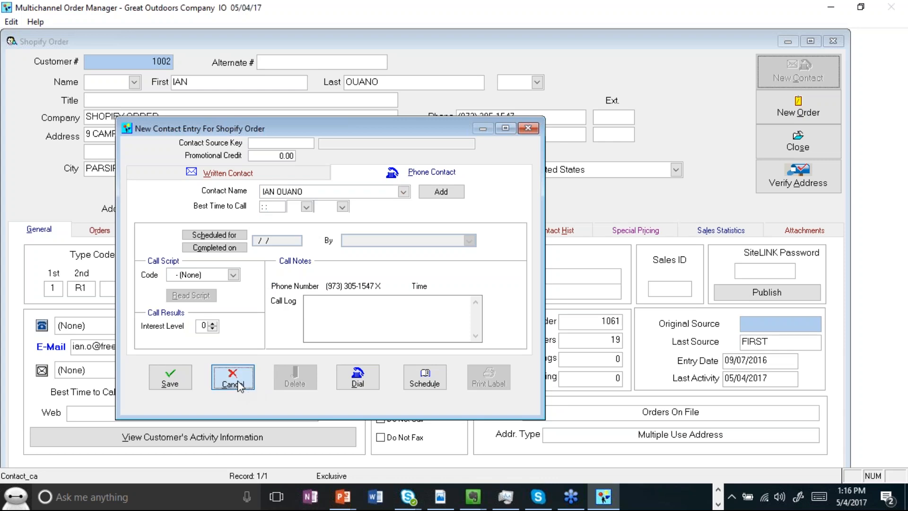
pyautogui.click(239, 386)
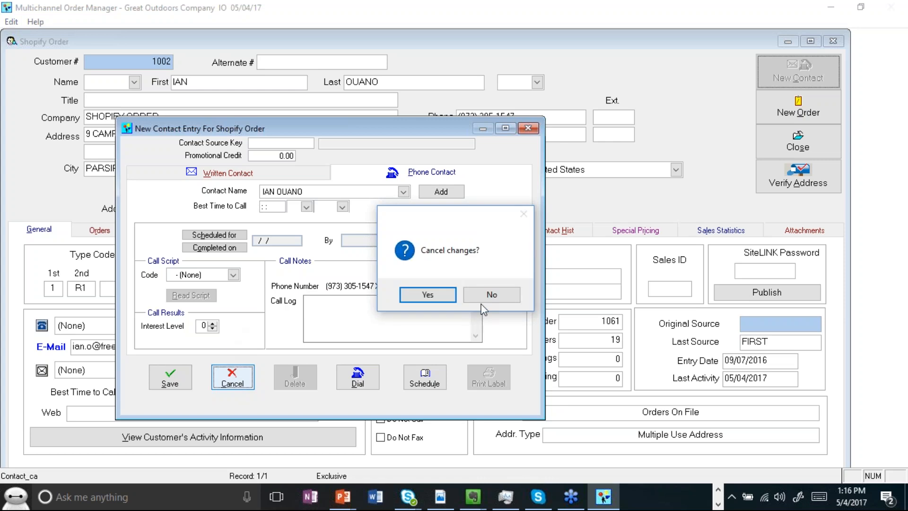
pyautogui.click(439, 303)
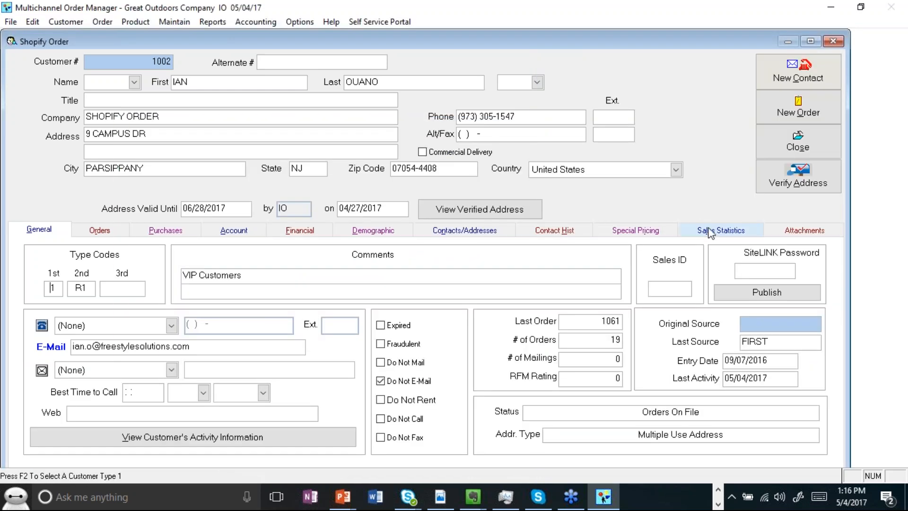
# Step: Examine the attachments page and its file type filter options, then return to the general details
pyautogui.click(786, 233)
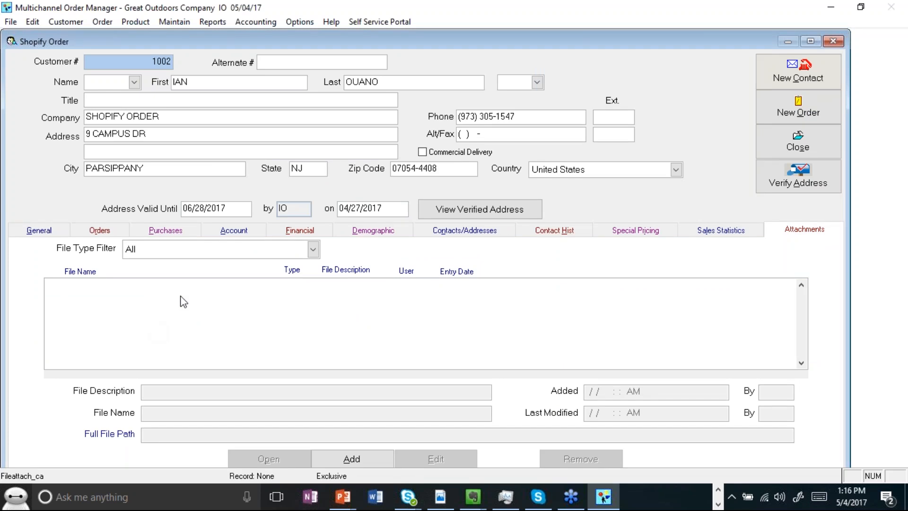
pyautogui.click(193, 250)
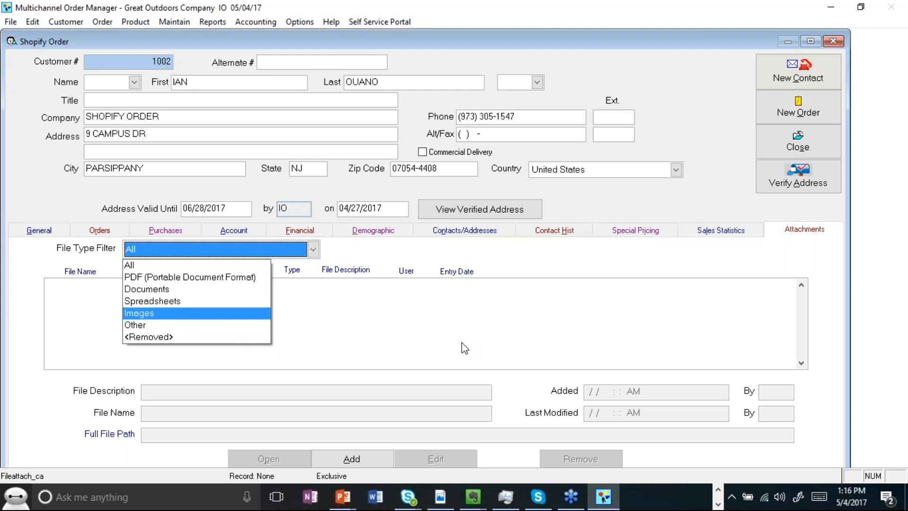
pyautogui.click(522, 331)
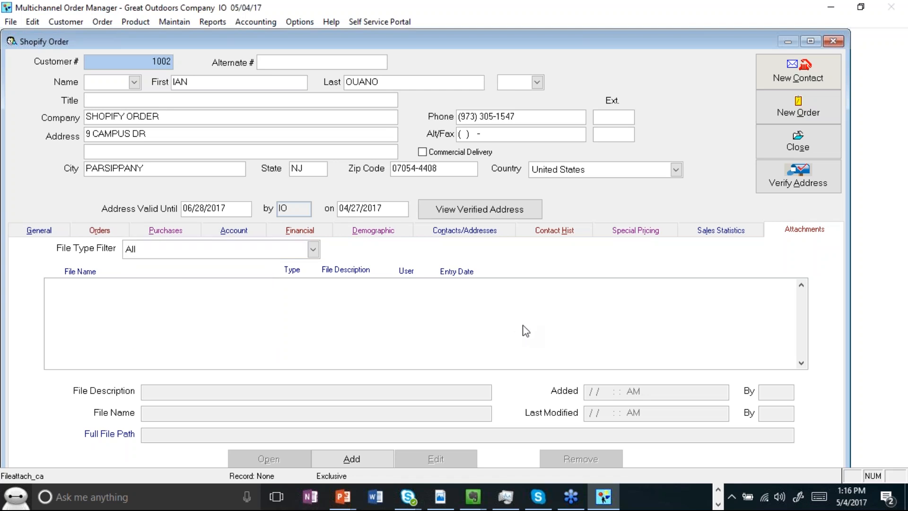
pyautogui.click(34, 231)
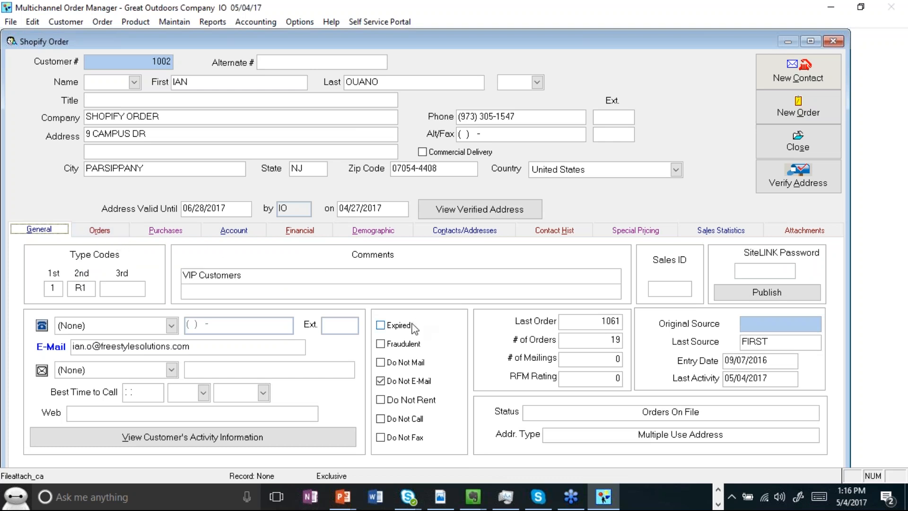
# Step: Mark the customer as fraudulent and try to create a new order for them
pyautogui.click(381, 344)
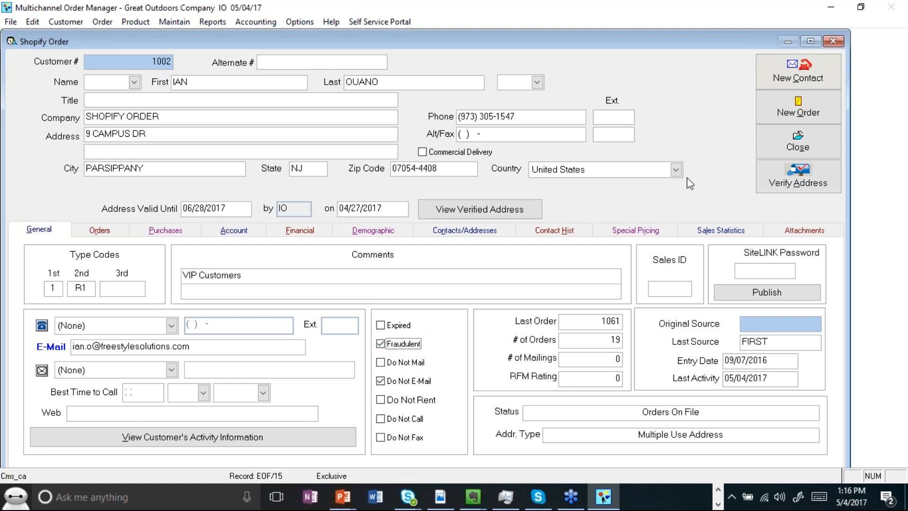
pyautogui.click(777, 113)
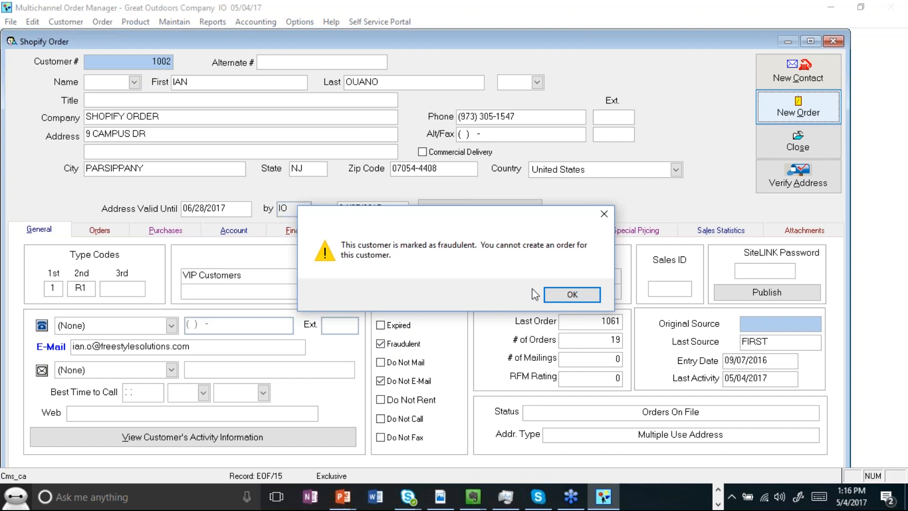
pyautogui.click(571, 295)
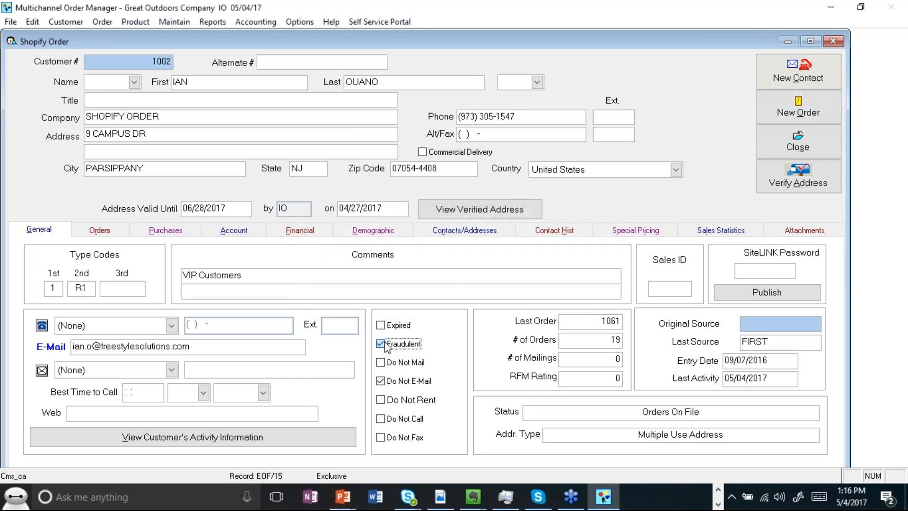
# Step: Clear the customer's Fraudulent flag and close the customer record
pyautogui.click(381, 343)
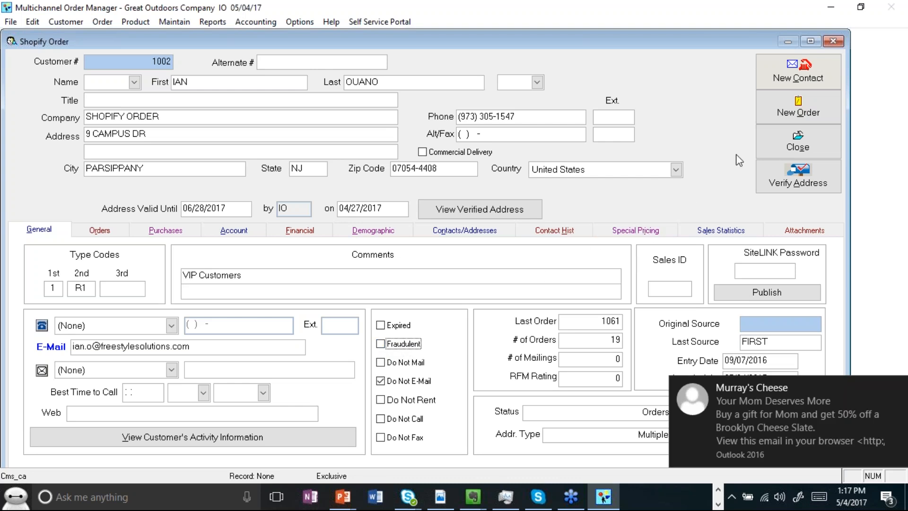
pyautogui.click(779, 154)
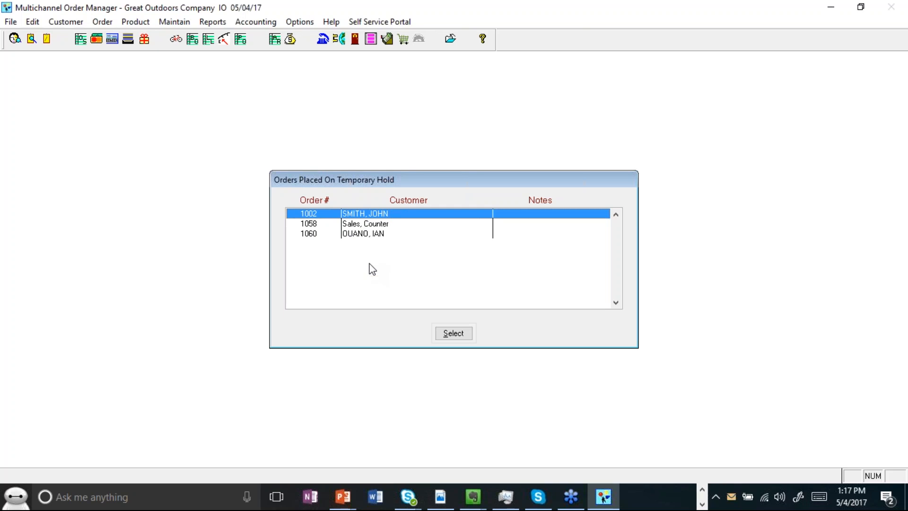
# Step: Select held order 1060 and open the list of recently viewed customers
pyautogui.click(374, 236)
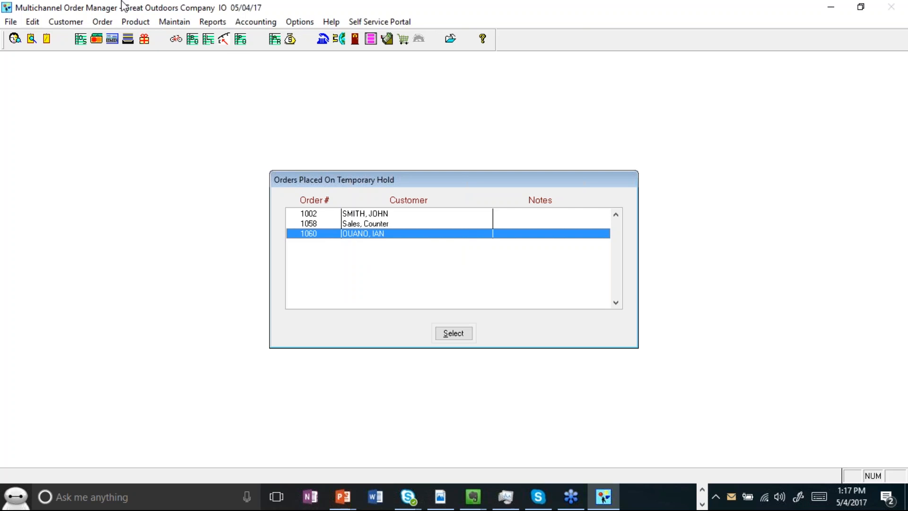
pyautogui.click(13, 22)
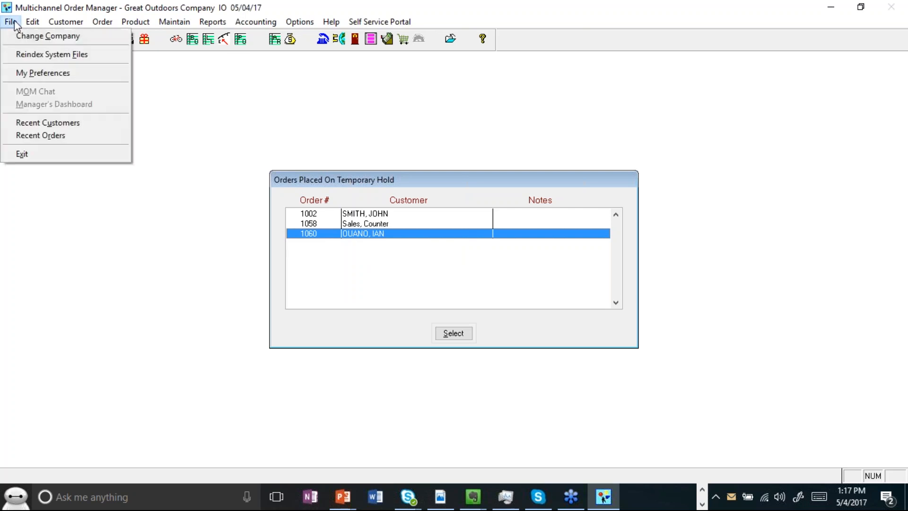
pyautogui.click(41, 126)
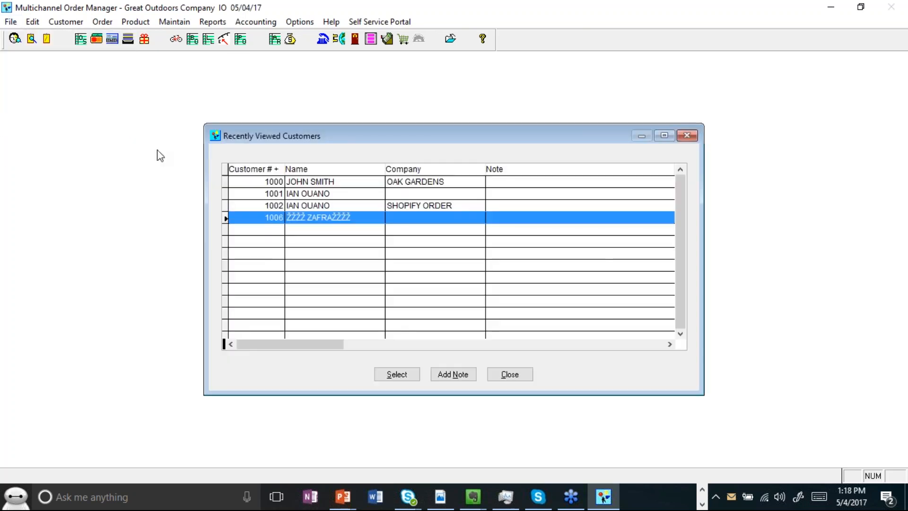
# Step: Browse the recently viewed customers, highlight customer 1002, and close the list
pyautogui.press('Up')
pyautogui.press('Up')
pyautogui.press('Up')
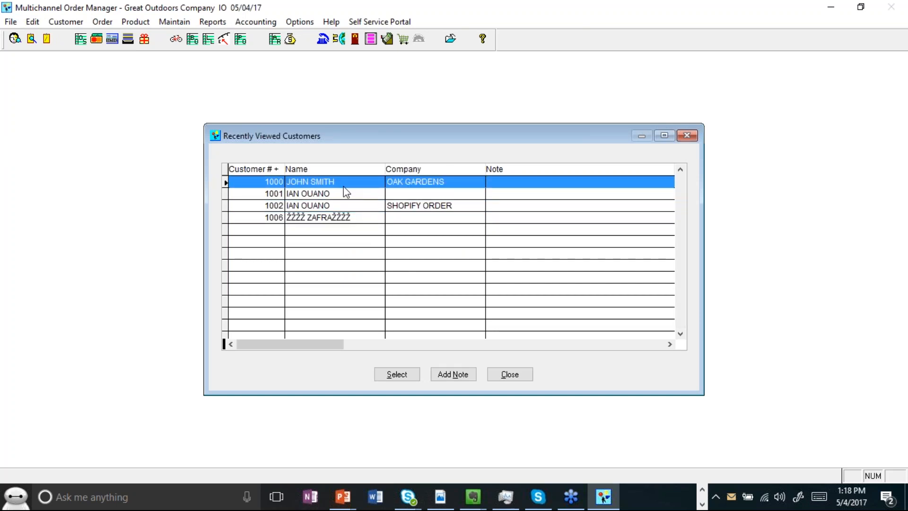
pyautogui.click(338, 209)
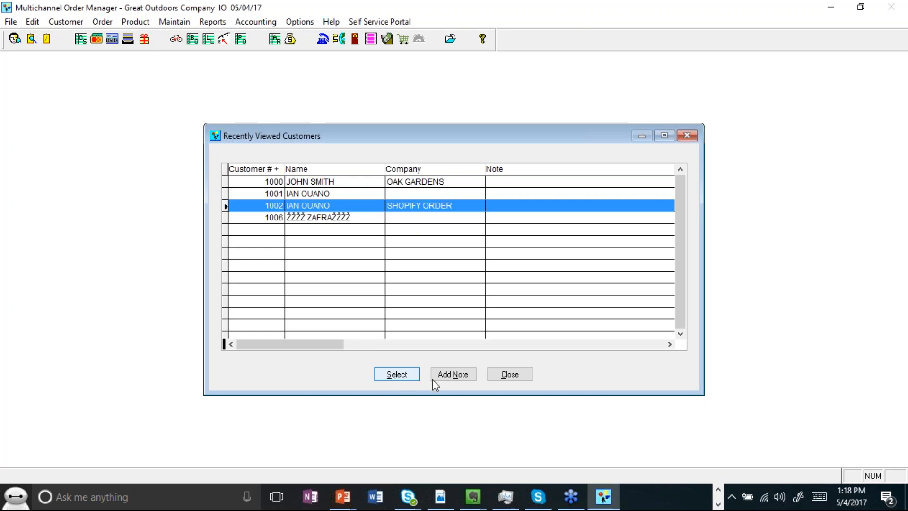
pyautogui.click(513, 378)
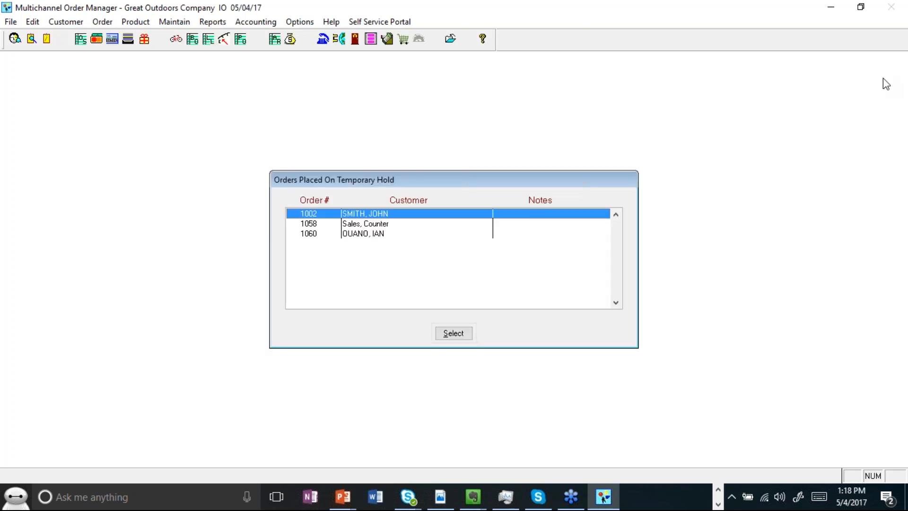
# Step: Close the application window
pyautogui.click(891, 24)
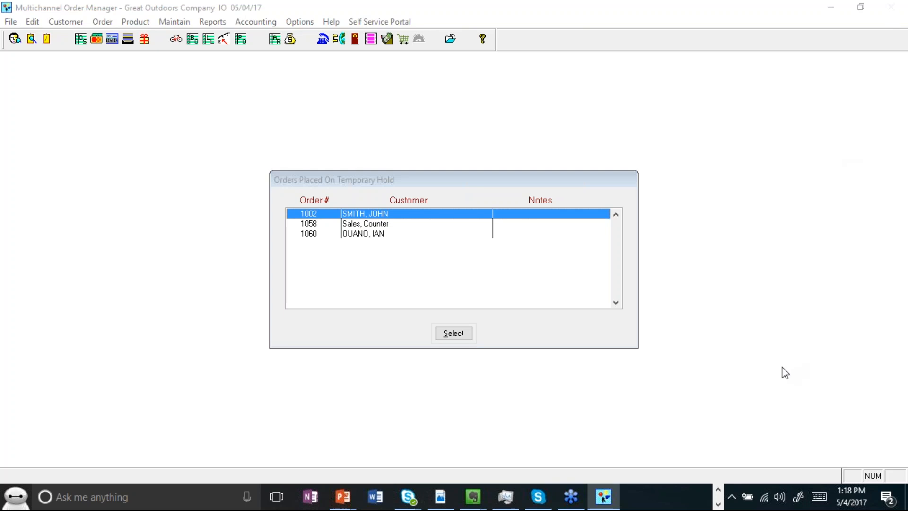
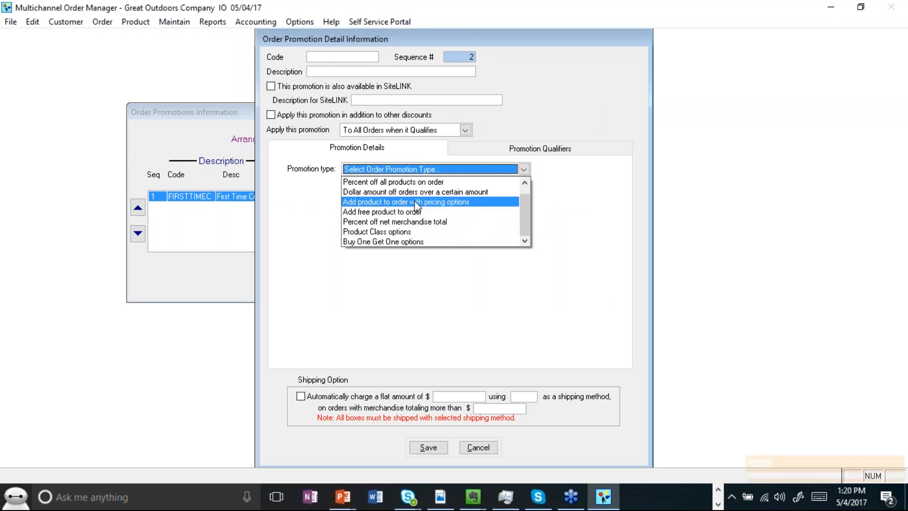
# Step: Choose Product Class options as the promotion type and examine the Promotion Qualifiers customer and order fields
pyautogui.click(396, 233)
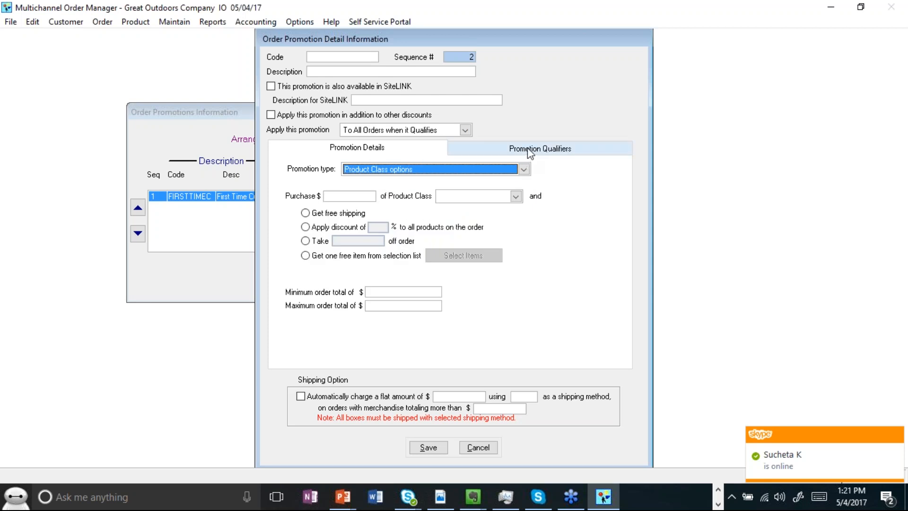
pyautogui.click(480, 152)
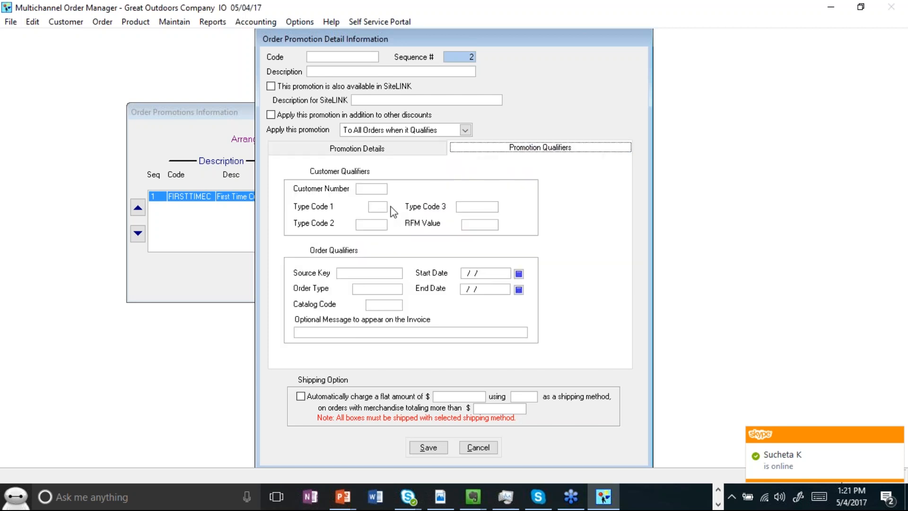
pyautogui.click(377, 207)
pyautogui.click(473, 226)
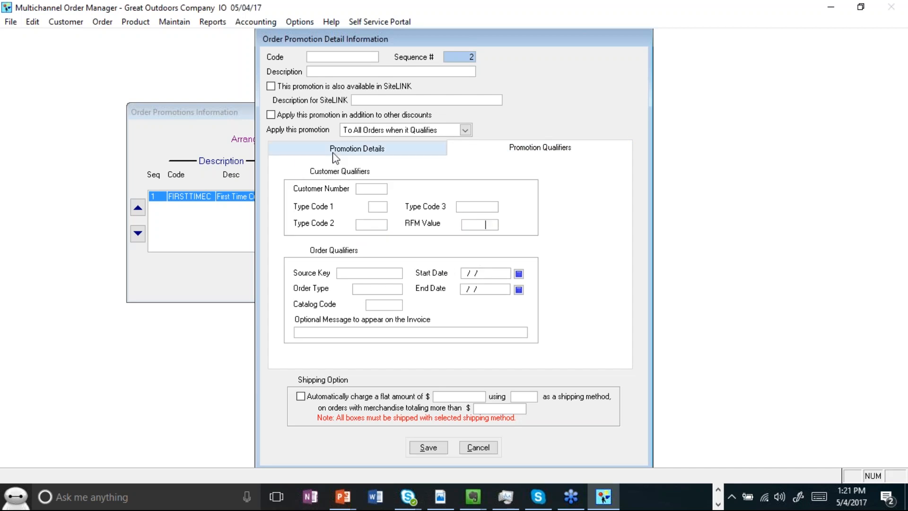
pyautogui.click(377, 208)
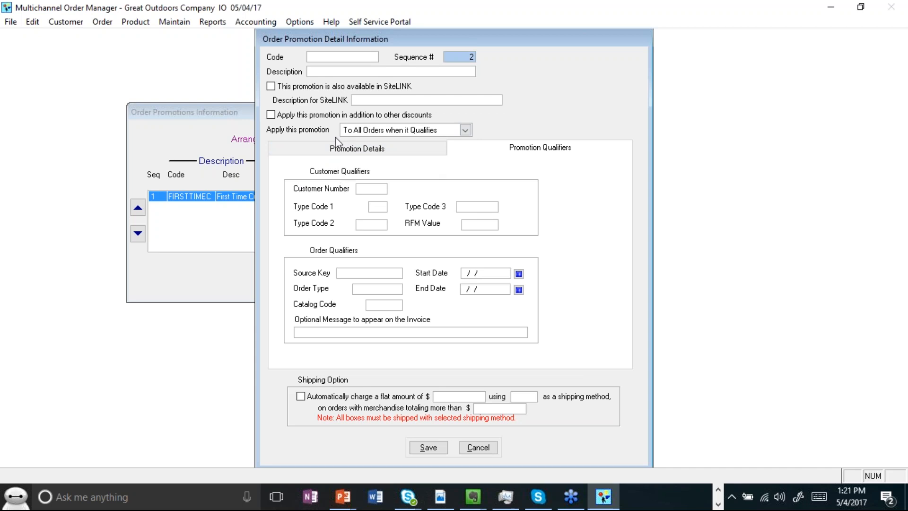
# Step: Return to the promotion details, cancel the new order promotion and close the promotions list
pyautogui.click(334, 150)
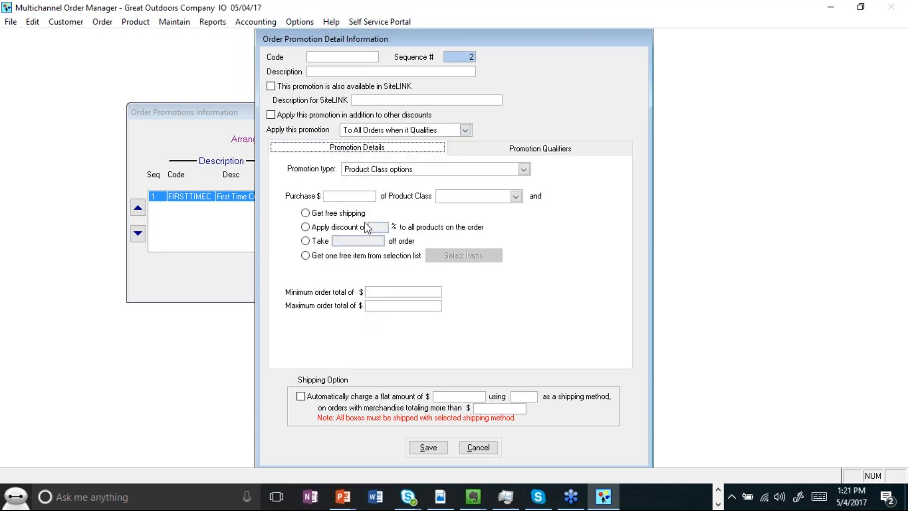
pyautogui.click(433, 446)
pyautogui.click(495, 307)
pyautogui.click(478, 446)
pyautogui.click(435, 274)
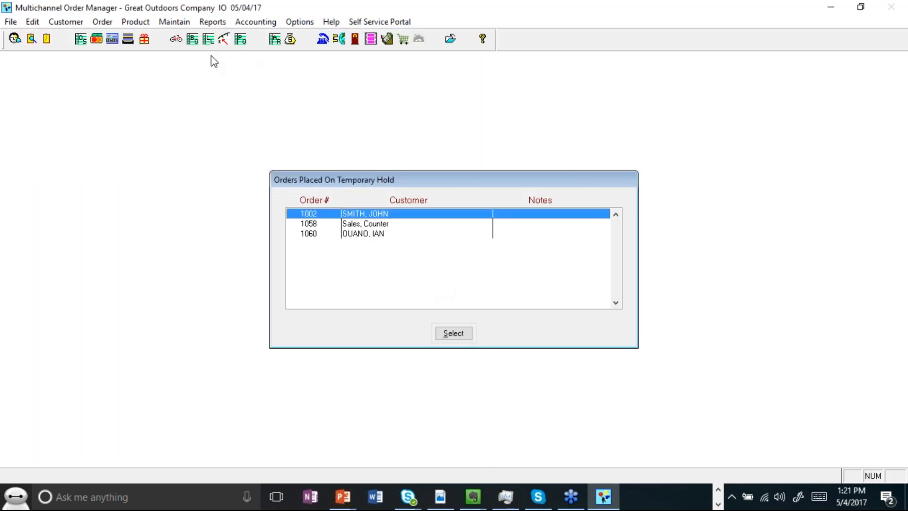
# Step: Open the stock item lookup and open the record for stock item ACVM
pyautogui.click(180, 42)
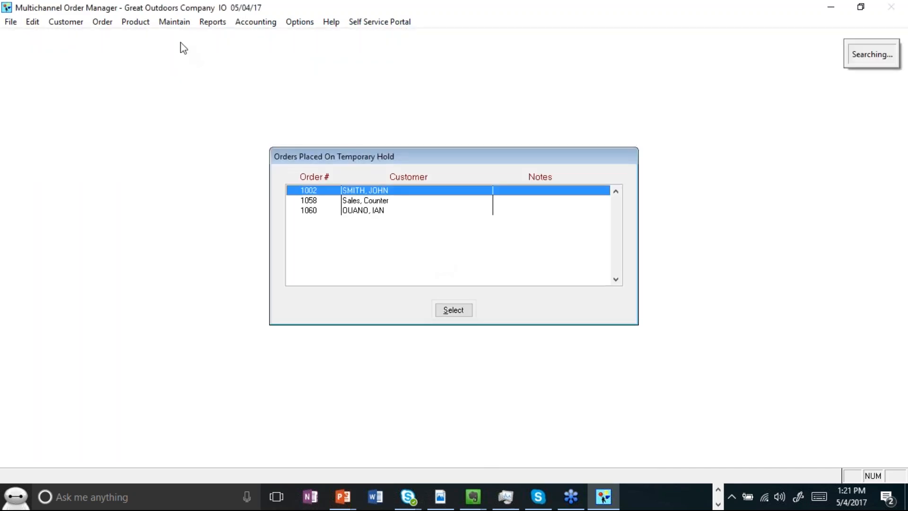
pyautogui.doubleClick(284, 197)
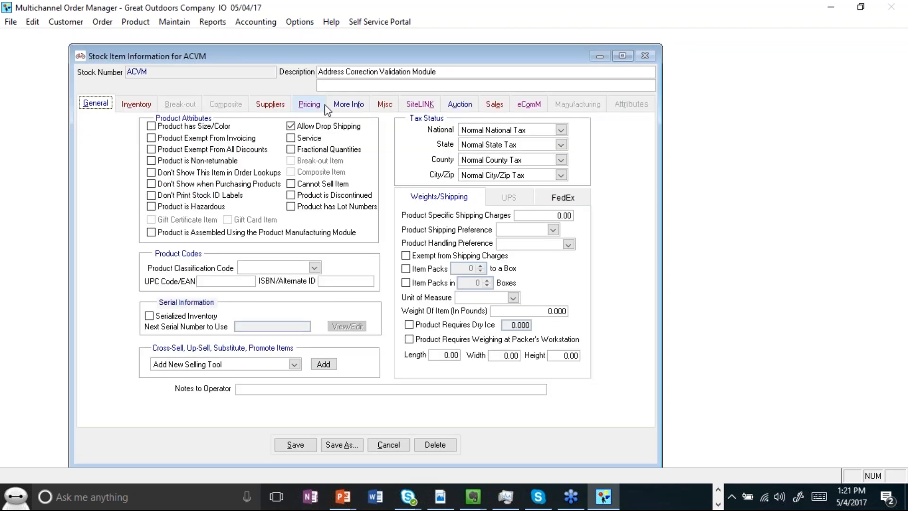
pyautogui.click(318, 107)
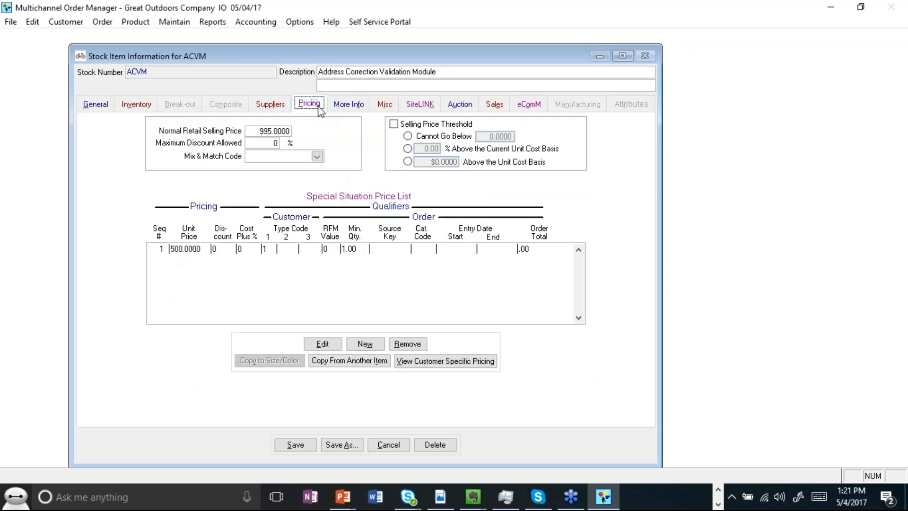
# Step: Inspect the ACVM special situation price entry's type code qualifiers, cancel it, and close the stock item windows
pyautogui.click(297, 248)
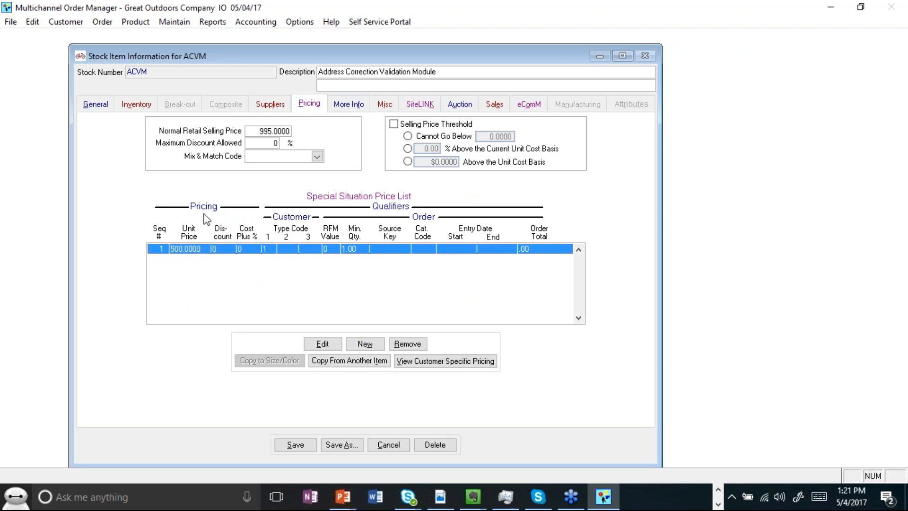
pyautogui.click(328, 344)
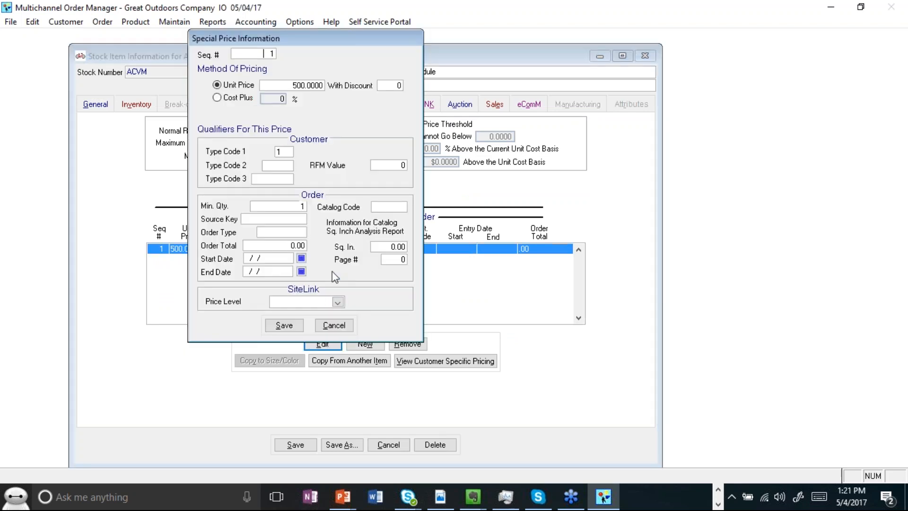
pyautogui.click(285, 152)
pyautogui.doubleClick(286, 152)
pyautogui.click(278, 177)
pyautogui.moveTo(291, 35); pyautogui.dragTo(353, 41)
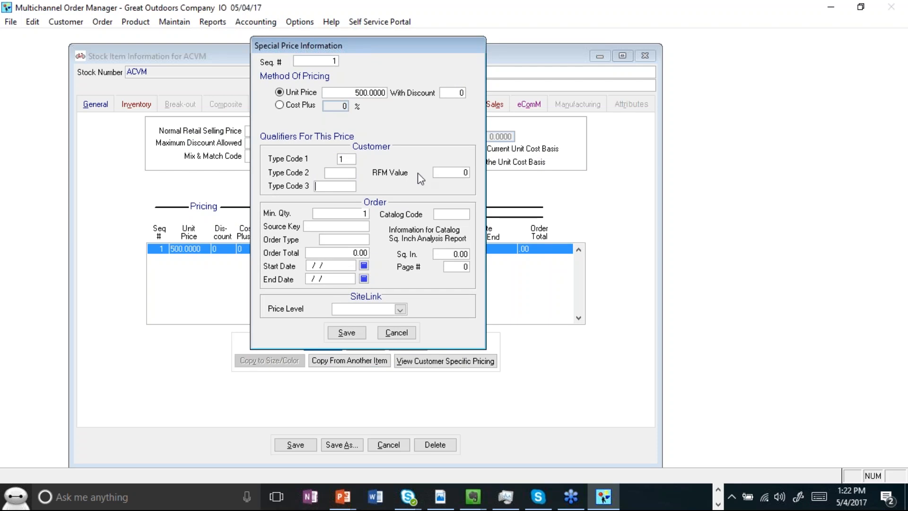
pyautogui.click(410, 333)
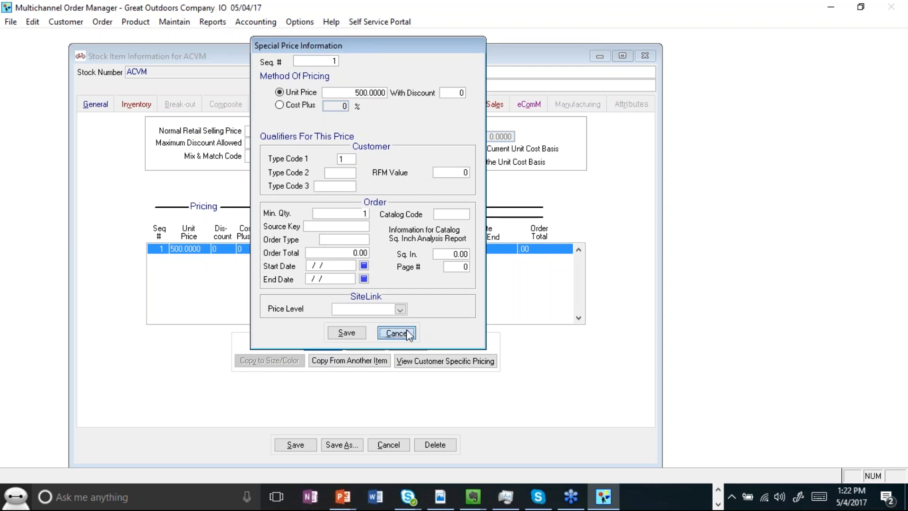
pyautogui.click(410, 333)
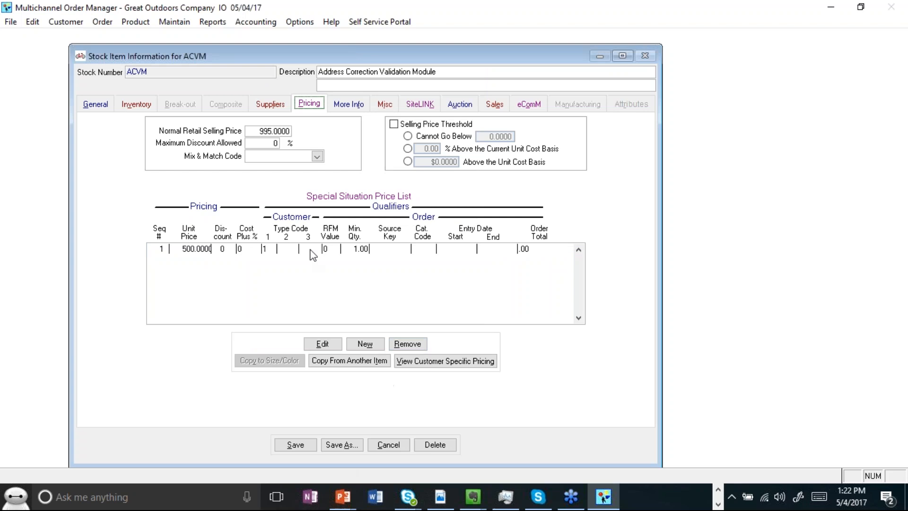
pyautogui.click(302, 446)
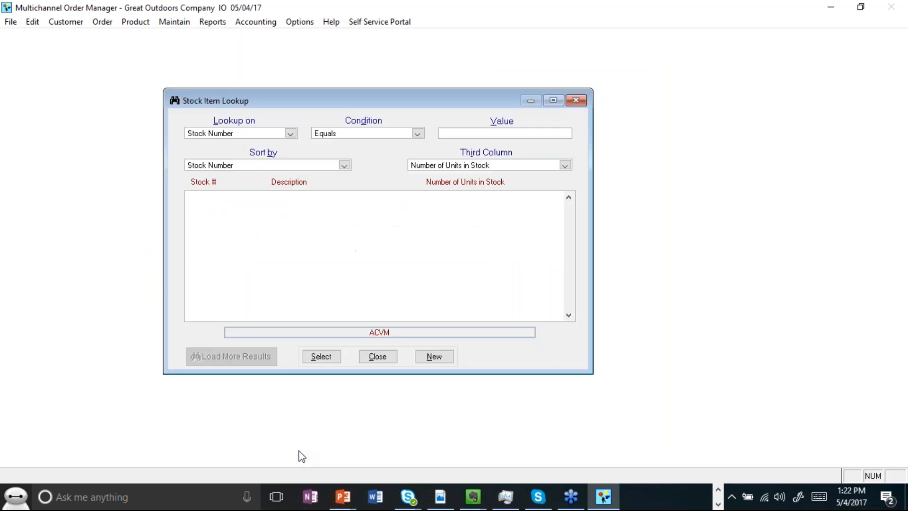
pyautogui.click(373, 355)
# Step: Look up the customer by last name and open the customer's Special Pricing tab
pyautogui.click(15, 38)
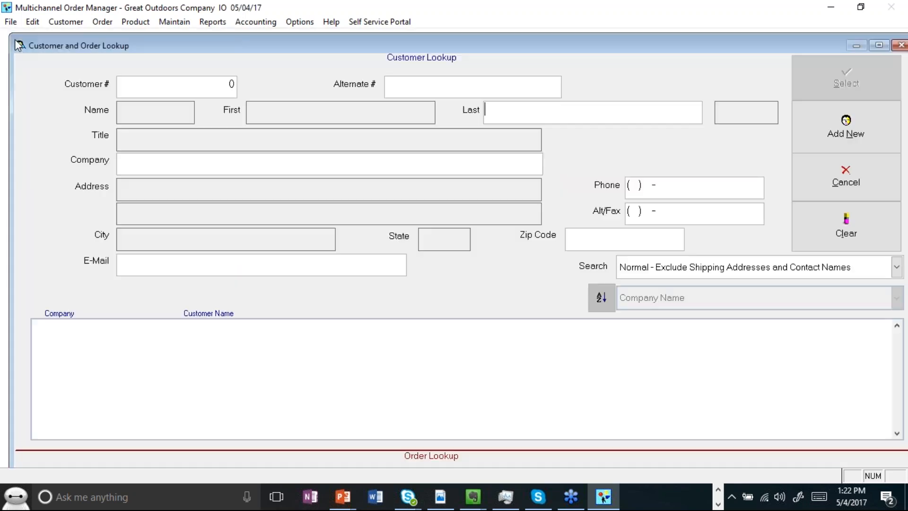
pyautogui.write('Oua')
pyautogui.press('Return')
pyautogui.click(637, 229)
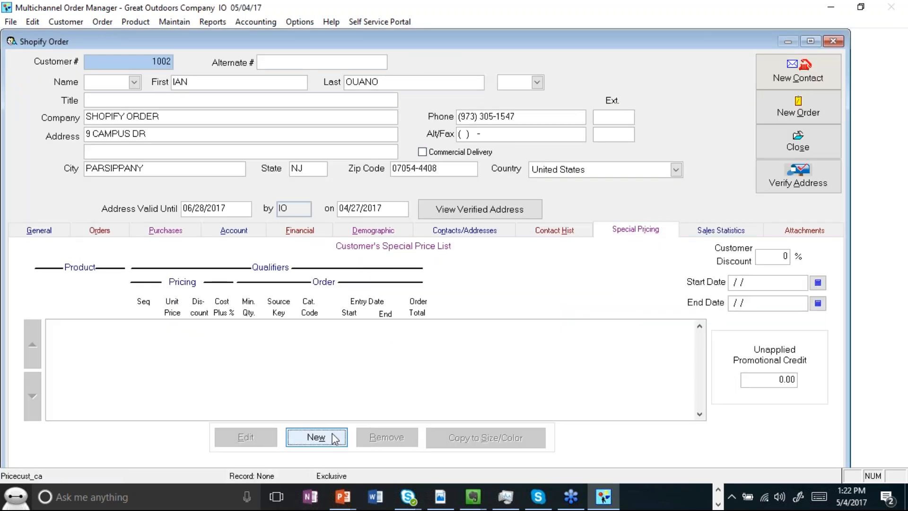
# Step: Open a new customer special price entry to review its stock and order qualifiers, then cancel it
pyautogui.click(333, 435)
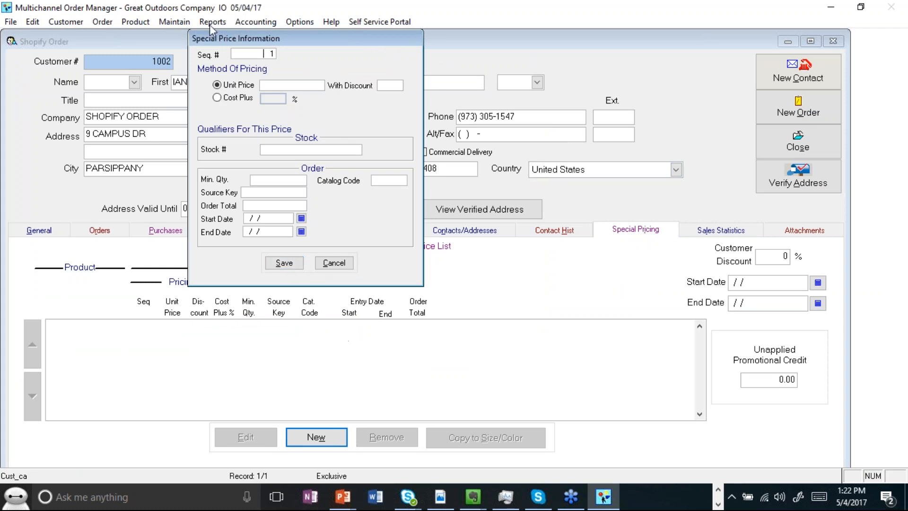
pyautogui.click(299, 150)
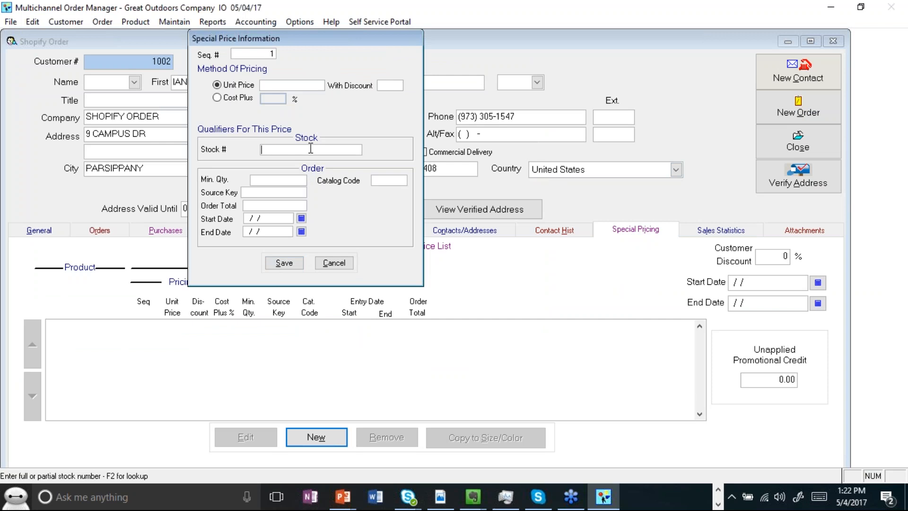
pyautogui.moveTo(308, 38); pyautogui.dragTo(354, 98)
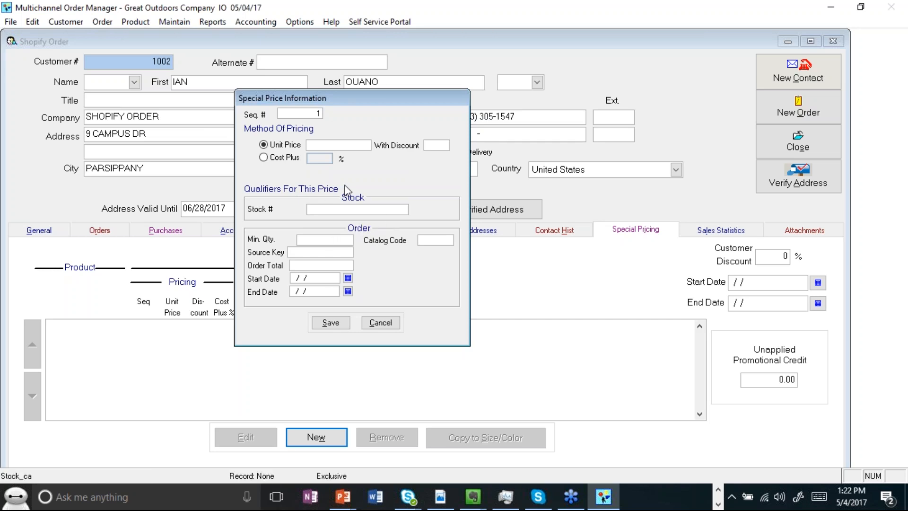
pyautogui.click(382, 323)
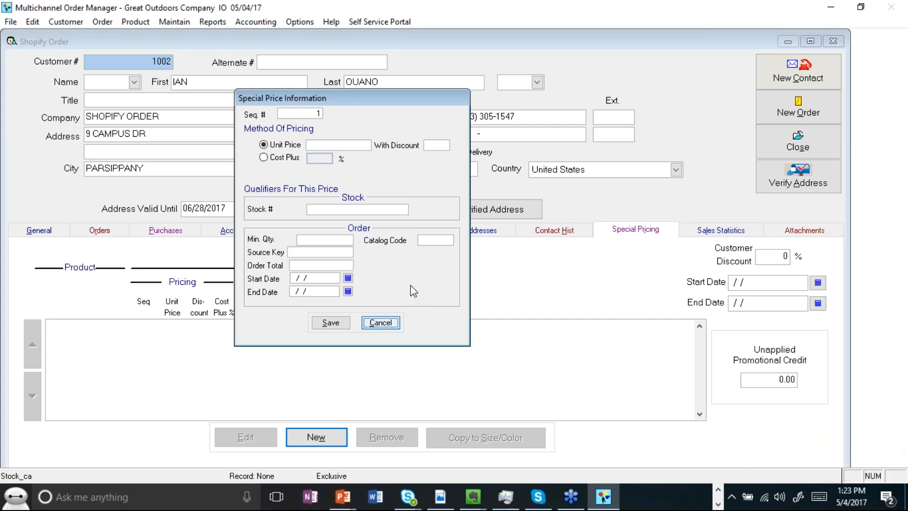
pyautogui.click(381, 322)
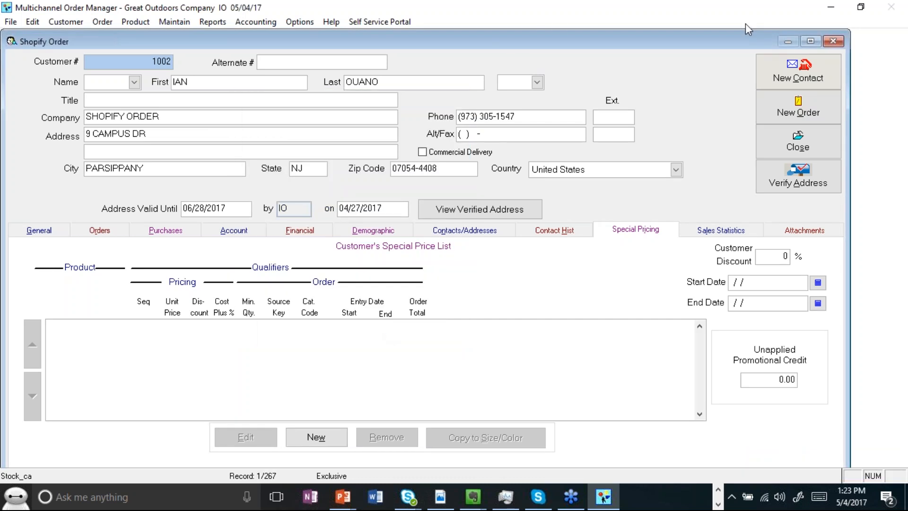
# Step: Review the customer's unapplied promotional credit and the available reward points on the Financial tab
pyautogui.click(708, 29)
pyautogui.click(709, 30)
pyautogui.click(775, 379)
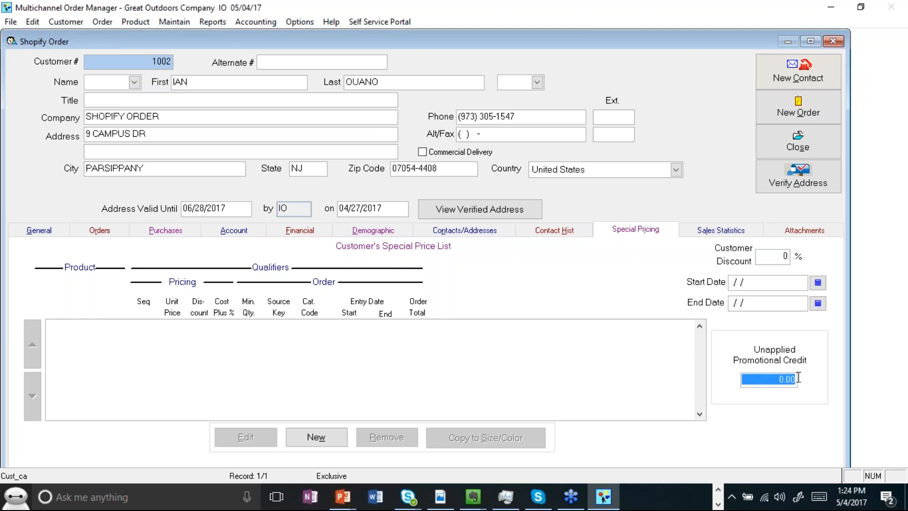
pyautogui.click(289, 234)
pyautogui.click(290, 234)
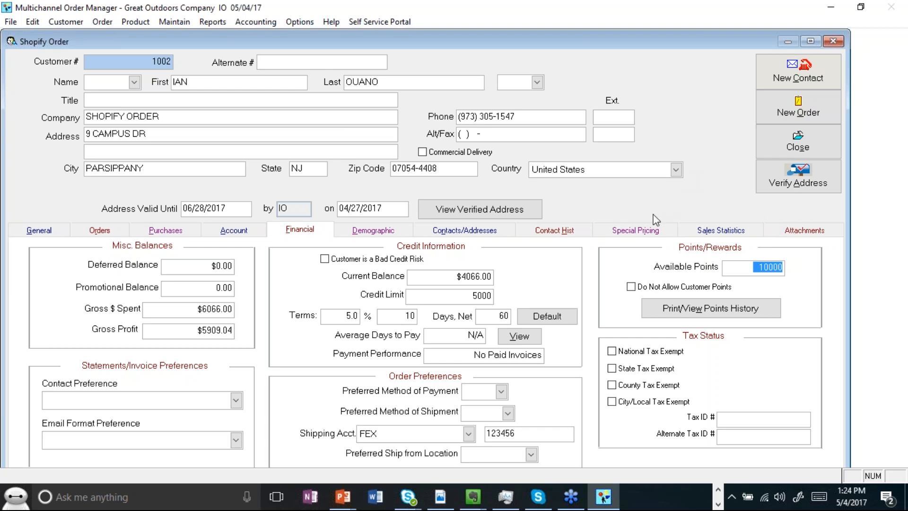
pyautogui.click(736, 267)
# Step: Browse the customer record's Contact History, Special Pricing and General tabs
pyautogui.click(555, 230)
pyautogui.click(610, 237)
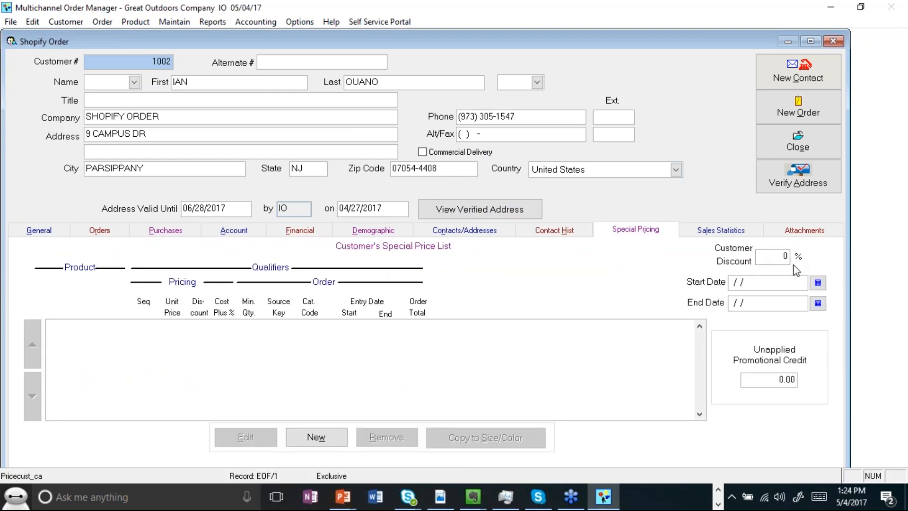
pyautogui.click(41, 230)
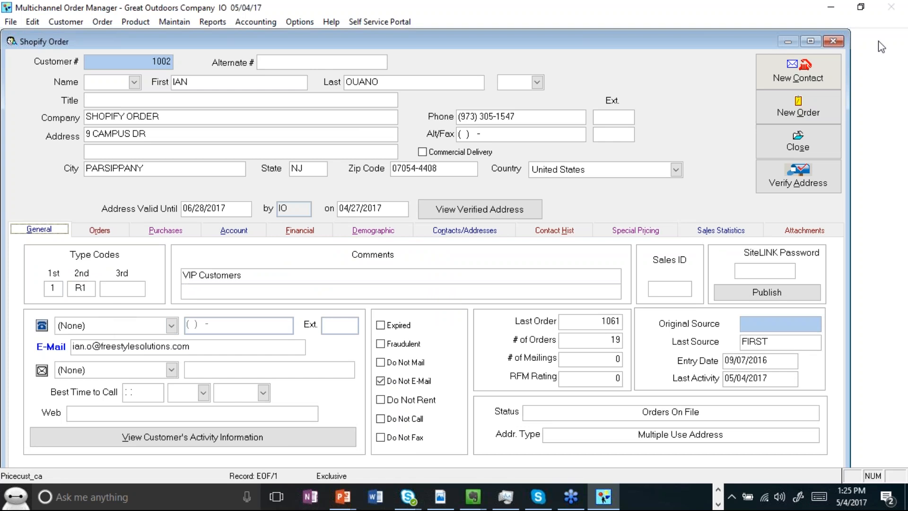
pyautogui.click(900, 177)
pyautogui.click(306, 228)
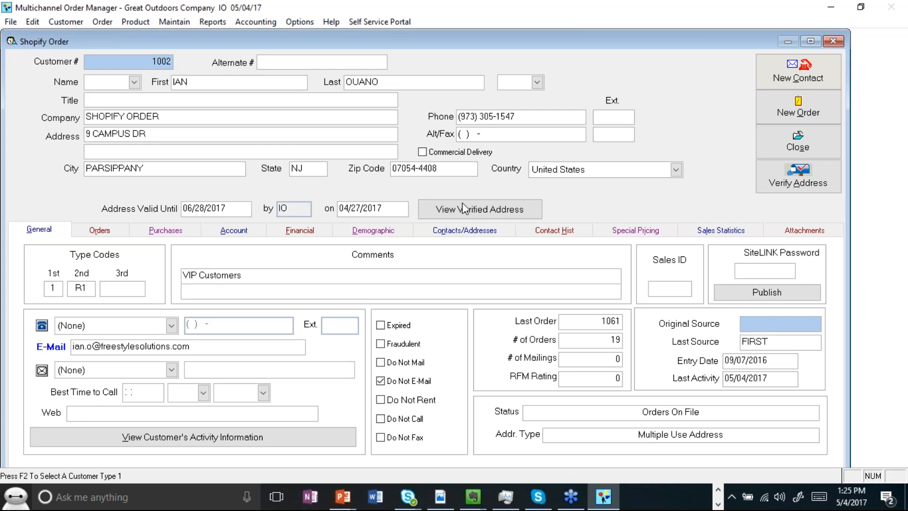
# Step: Close the customer record
pyautogui.click(900, 28)
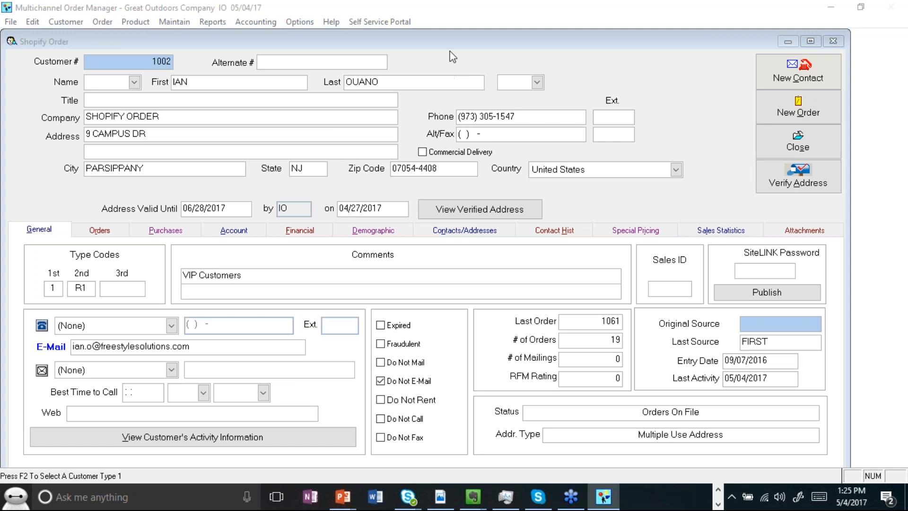
pyautogui.click(453, 24)
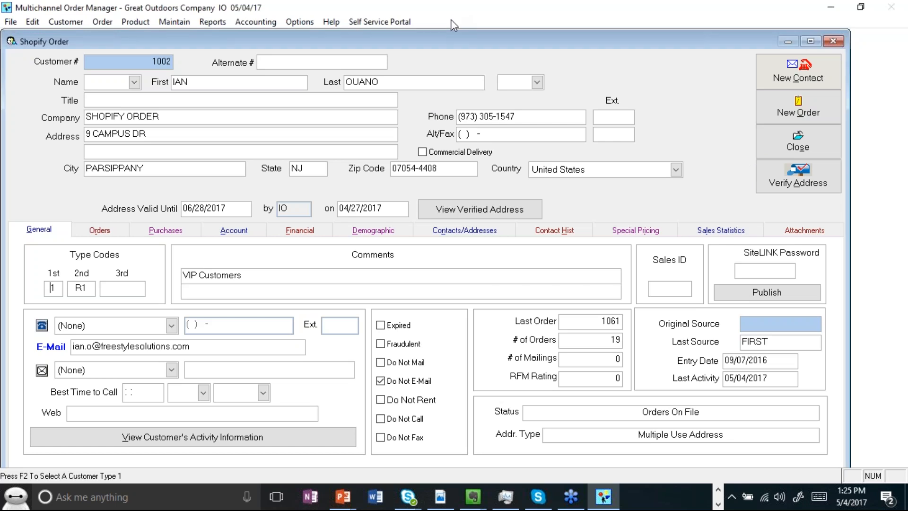
pyautogui.click(714, 29)
pyautogui.click(683, 120)
pyautogui.click(771, 138)
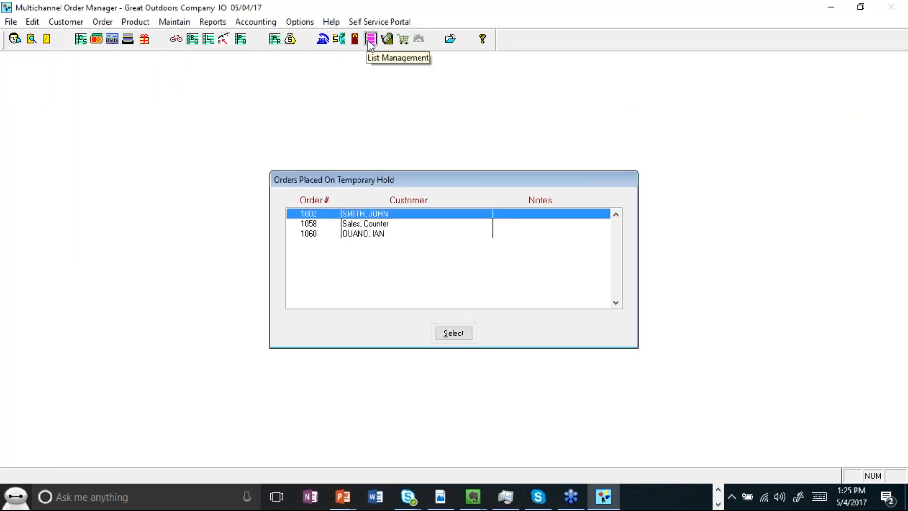
# Step: Open List Management and its RFM Analysis Settings
pyautogui.click(371, 42)
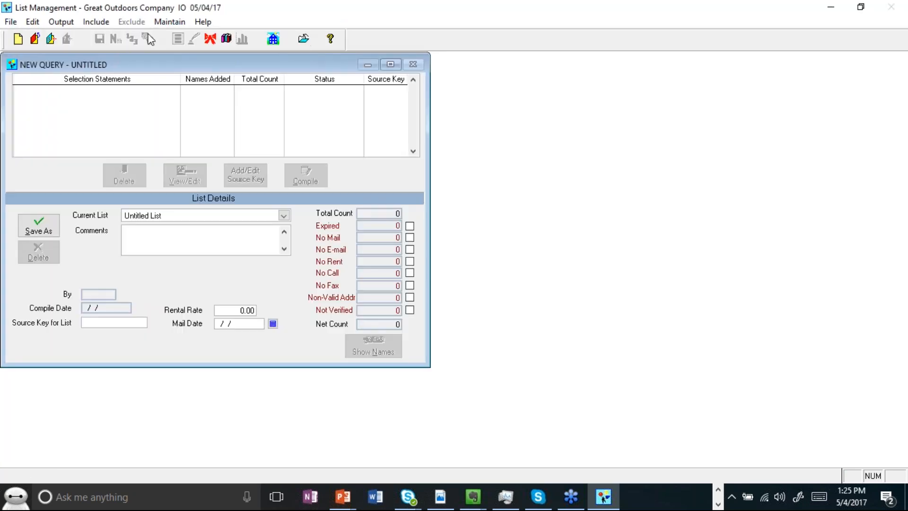
pyautogui.click(168, 22)
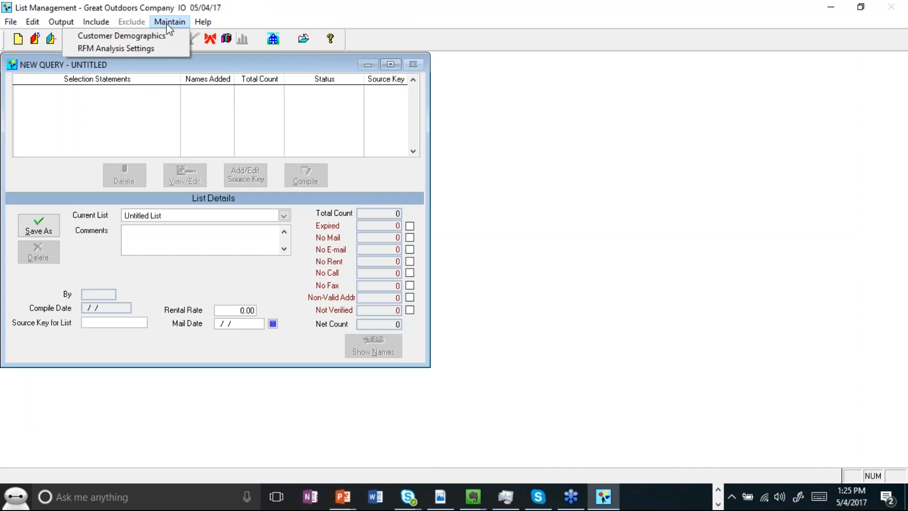
pyautogui.click(150, 49)
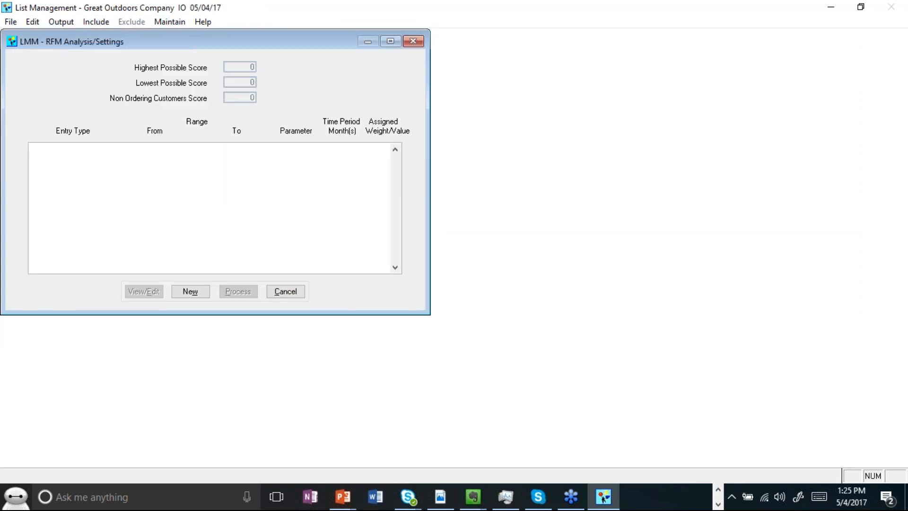
# Step: Add a Monetary Value RFM entry ranging from 100.00 to 200.00 dollars in a 1-month period with weight 2
pyautogui.click(199, 293)
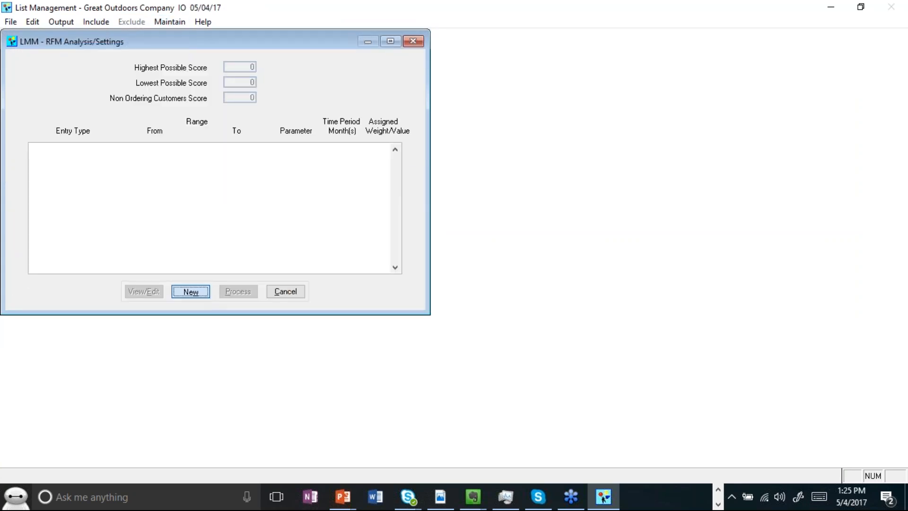
pyautogui.moveTo(454, 155); pyautogui.dragTo(376, 58)
pyautogui.click(377, 87)
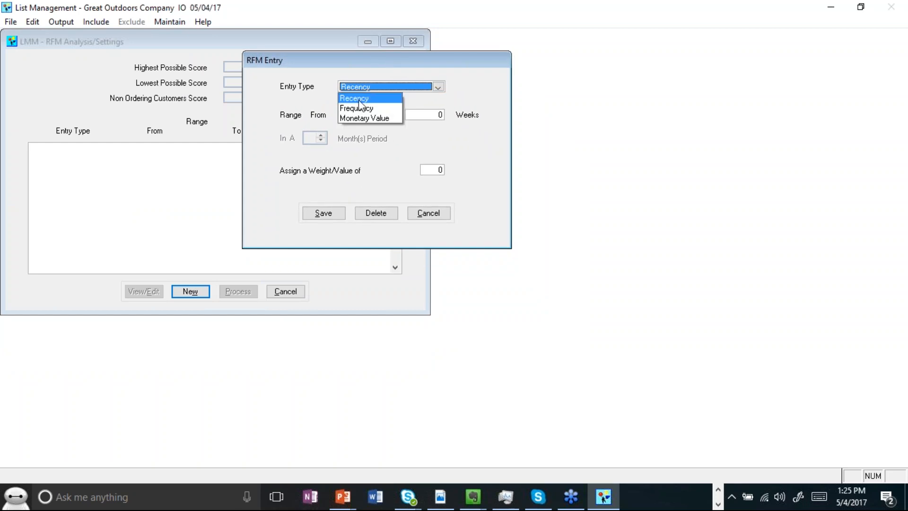
pyautogui.click(362, 117)
pyautogui.click(349, 116)
pyautogui.write('100.00')
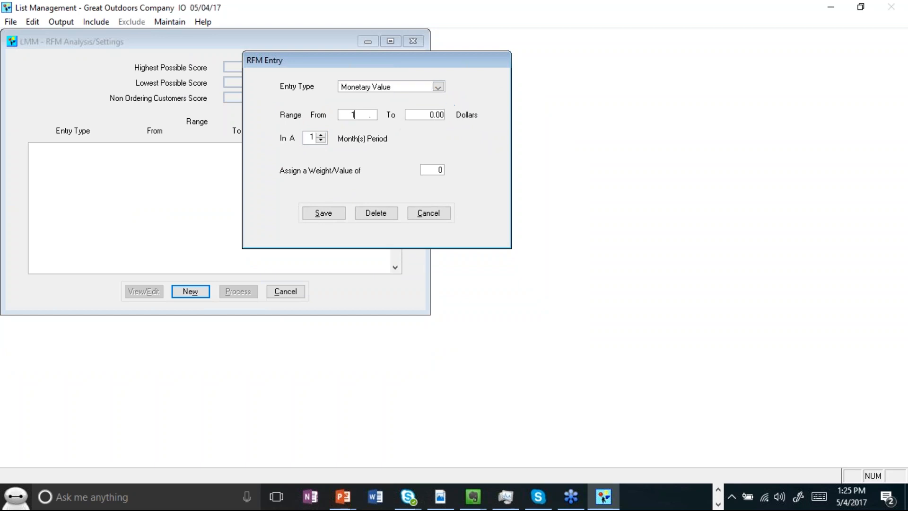
pyautogui.click(424, 115)
pyautogui.write('200.00')
pyautogui.click(429, 170)
pyautogui.write('2')
pyautogui.click(323, 212)
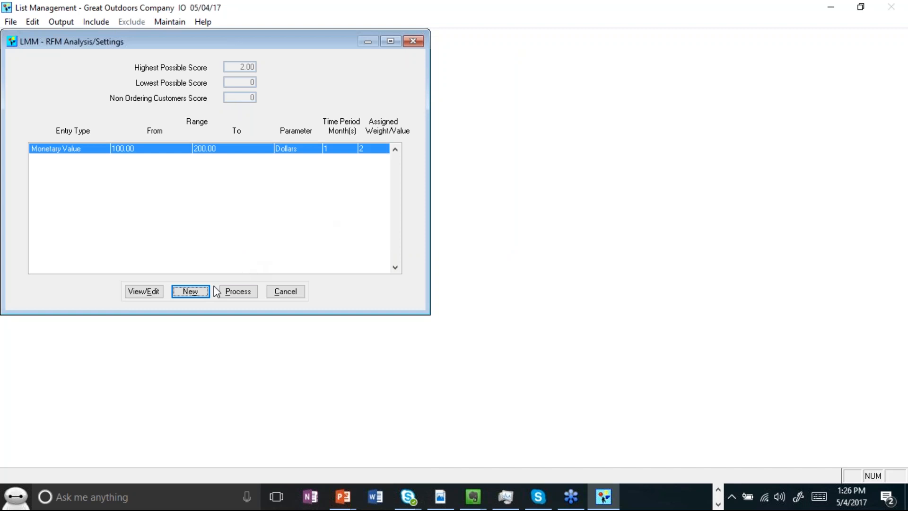
# Step: Add a second Monetary Value RFM entry from 201.00 to 300.00 dollars with weight 3, and close List Management
pyautogui.click(193, 293)
pyautogui.click(458, 188)
pyautogui.click(451, 215)
pyautogui.moveTo(417, 213); pyautogui.dragTo(532, 218)
pyautogui.write('2')
pyautogui.write('01')
pyautogui.write('300 .')
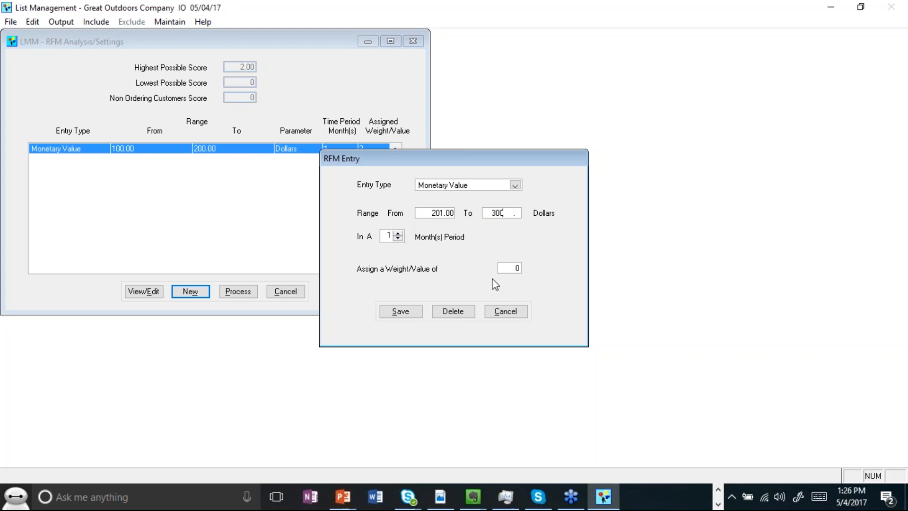
pyautogui.click(505, 268)
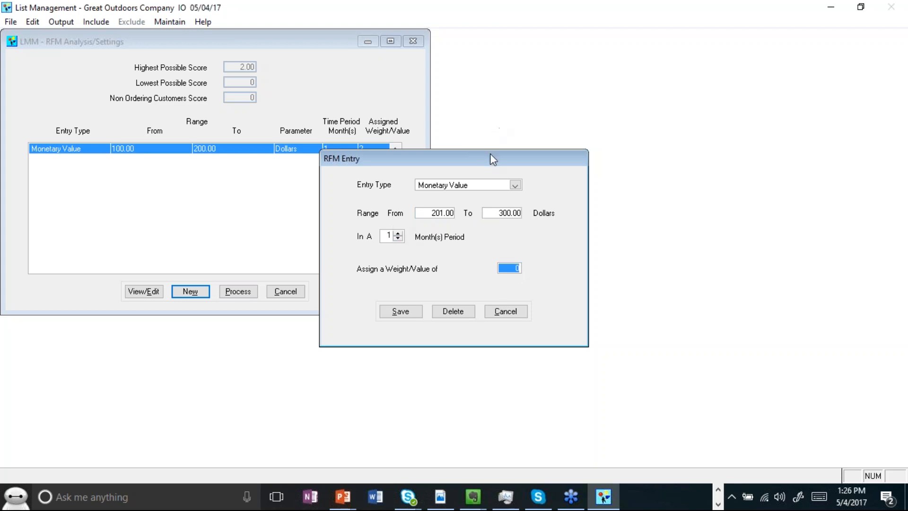
pyautogui.write('3')
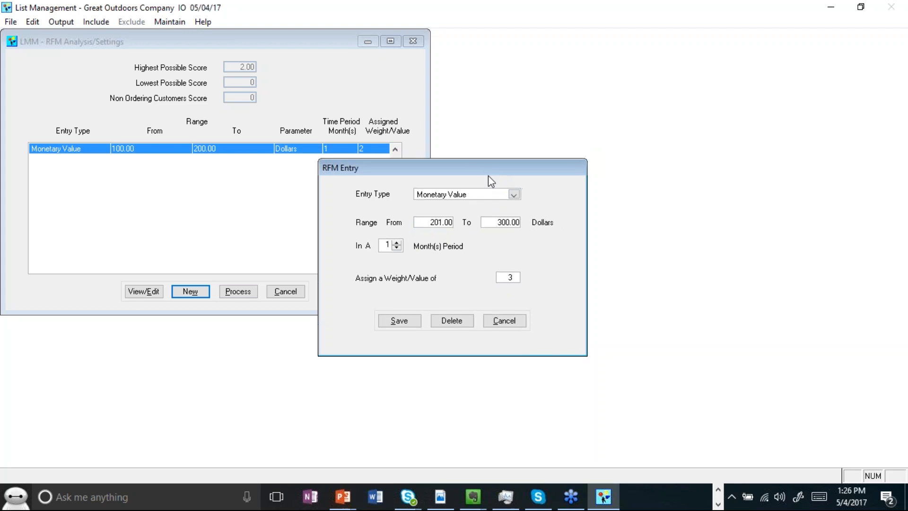
pyautogui.click(397, 352)
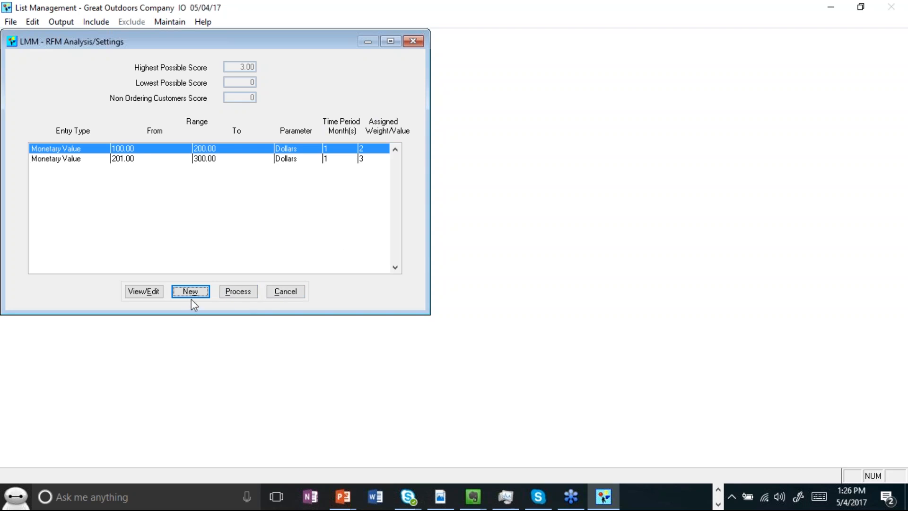
pyautogui.click(297, 295)
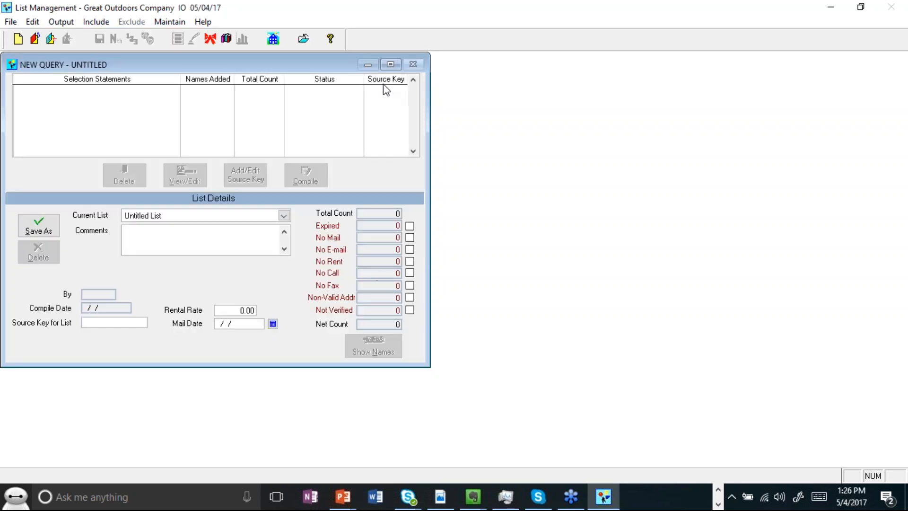
pyautogui.click(307, 40)
# Step: Look up the customer by last name, dismiss the error, and review the record's General tab with its RFM rating
pyautogui.click(30, 43)
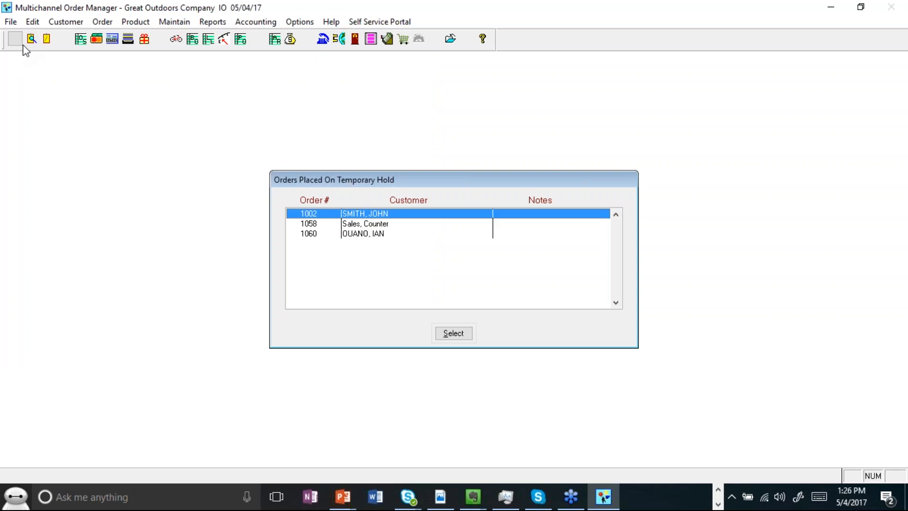
pyautogui.press('Escape')
pyautogui.write('ouano')
pyautogui.press('Return')
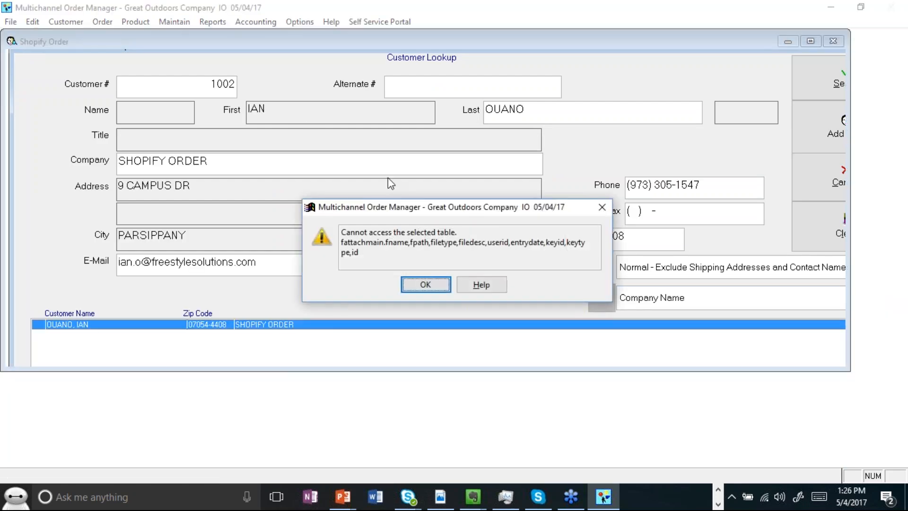
pyautogui.click(425, 285)
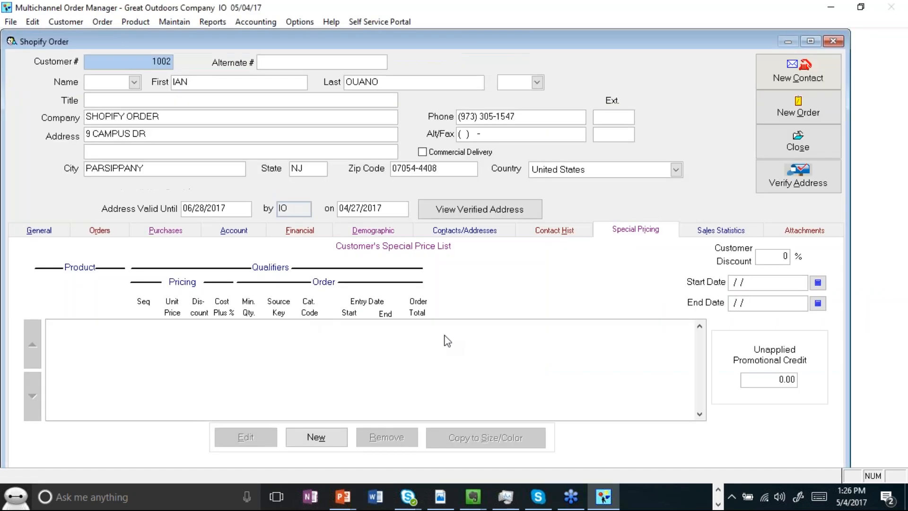
pyautogui.click(17, 232)
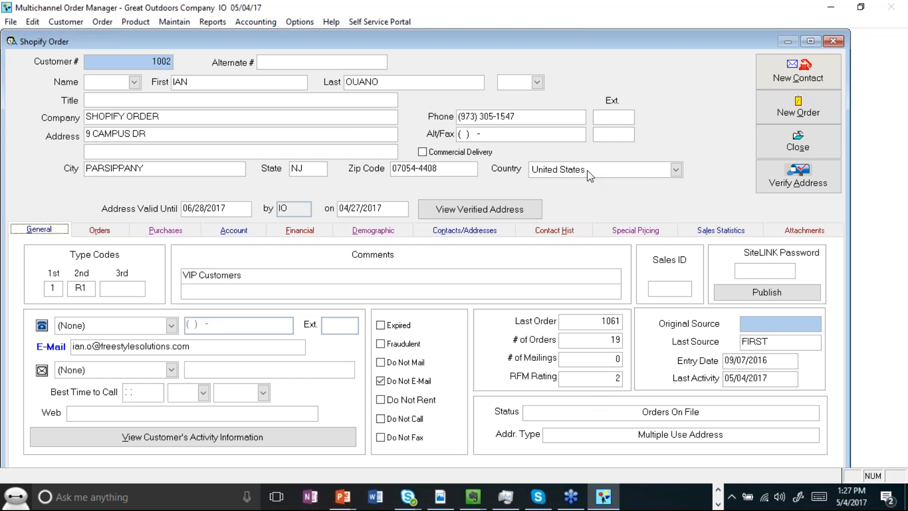
pyautogui.click(892, 29)
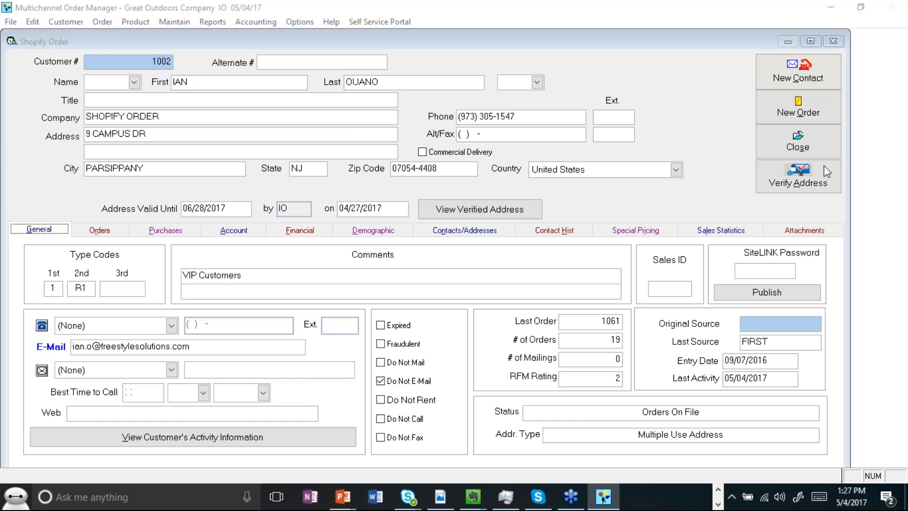
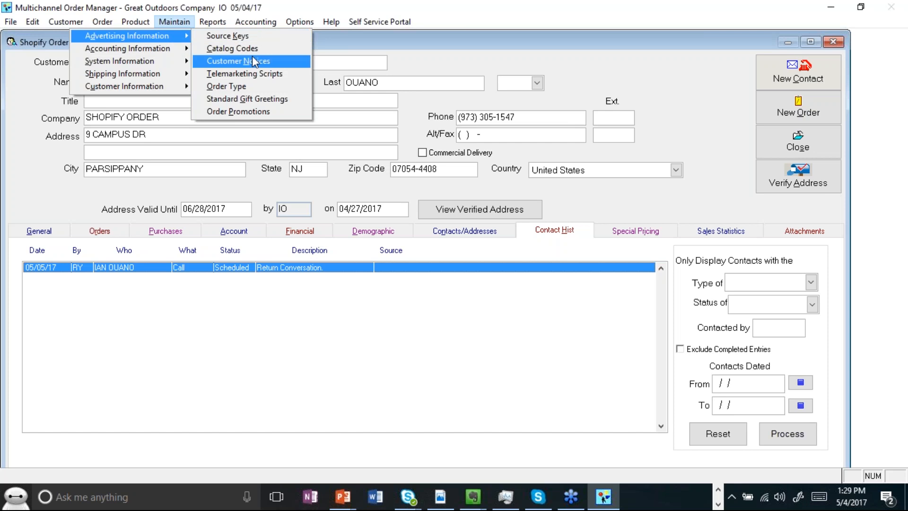
# Step: Open the NEW PROSPECT customer notice for editing and mark it as an HTML document
pyautogui.click(255, 62)
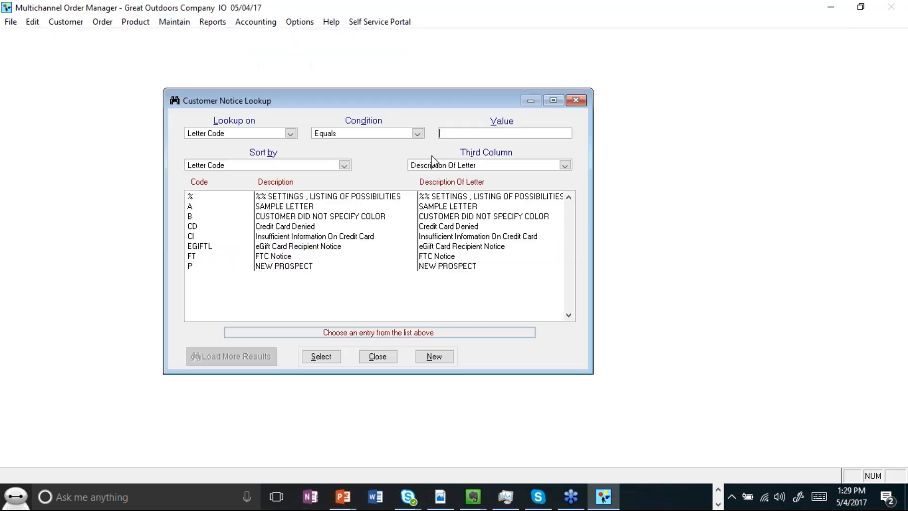
pyautogui.doubleClick(299, 267)
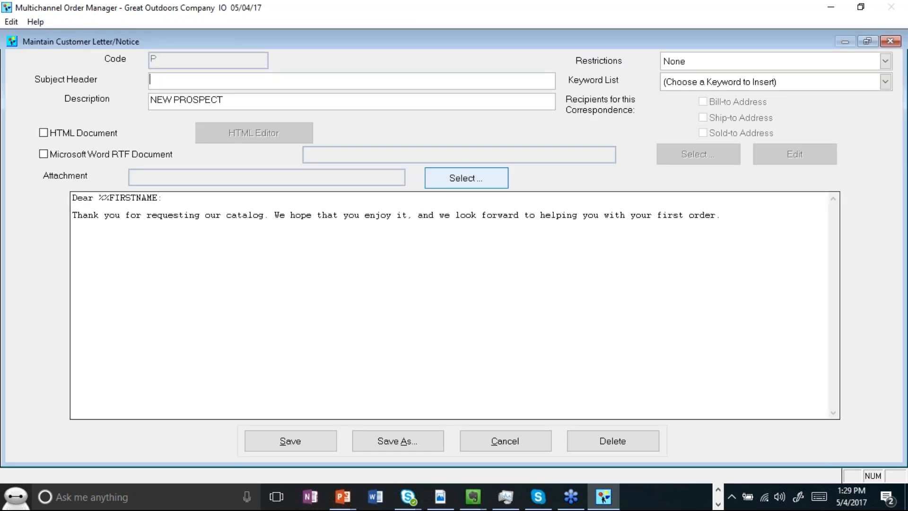
pyautogui.click(80, 137)
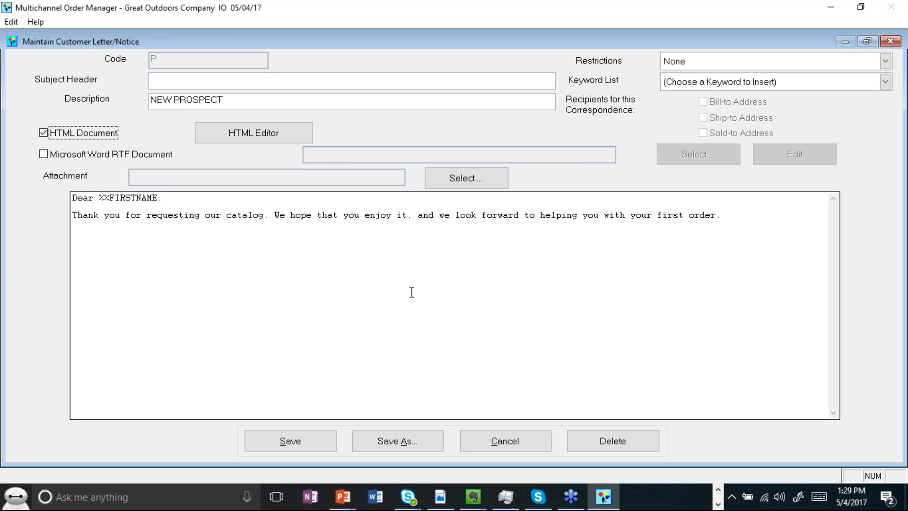
pyautogui.click(172, 197)
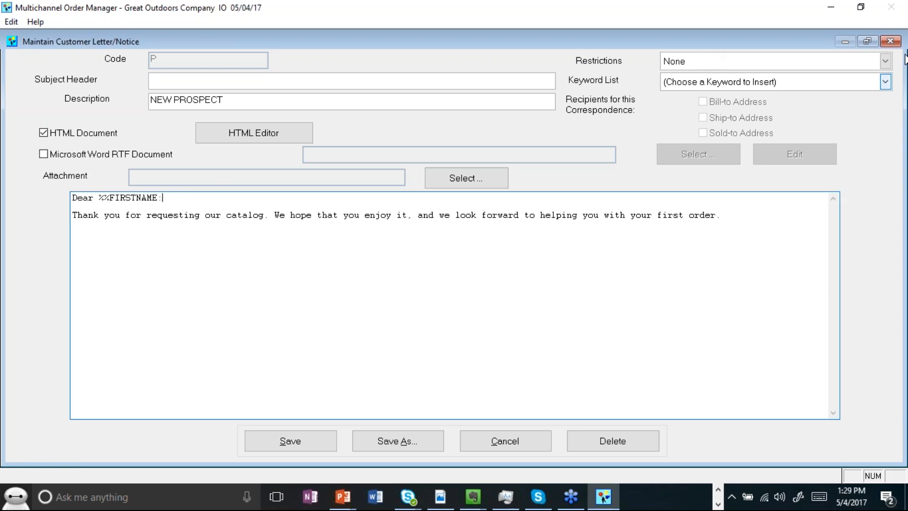
# Step: Examine the notice's keyword list and restriction options
pyautogui.click(905, 27)
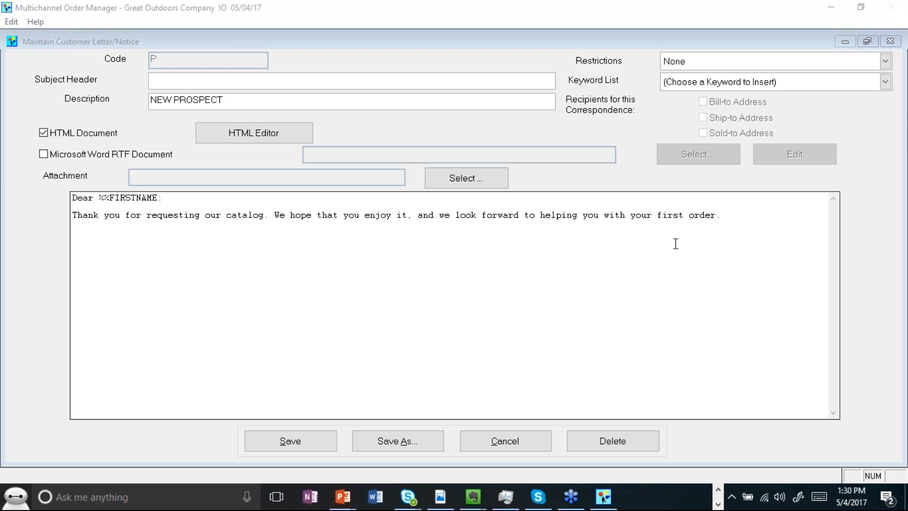
pyautogui.click(886, 82)
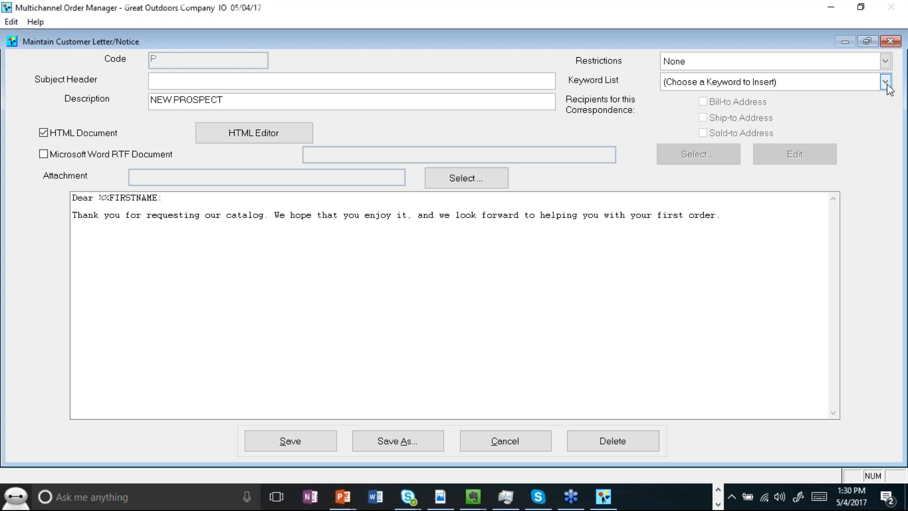
pyautogui.click(886, 84)
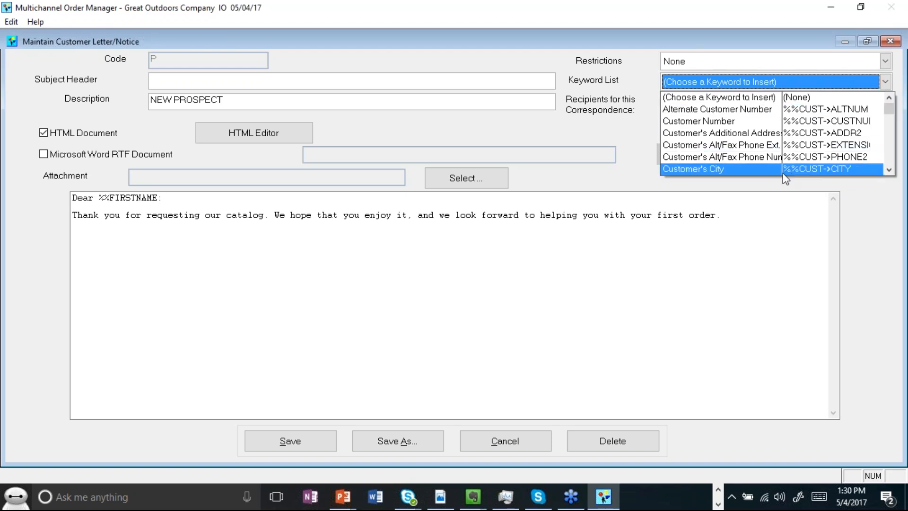
pyautogui.click(800, 261)
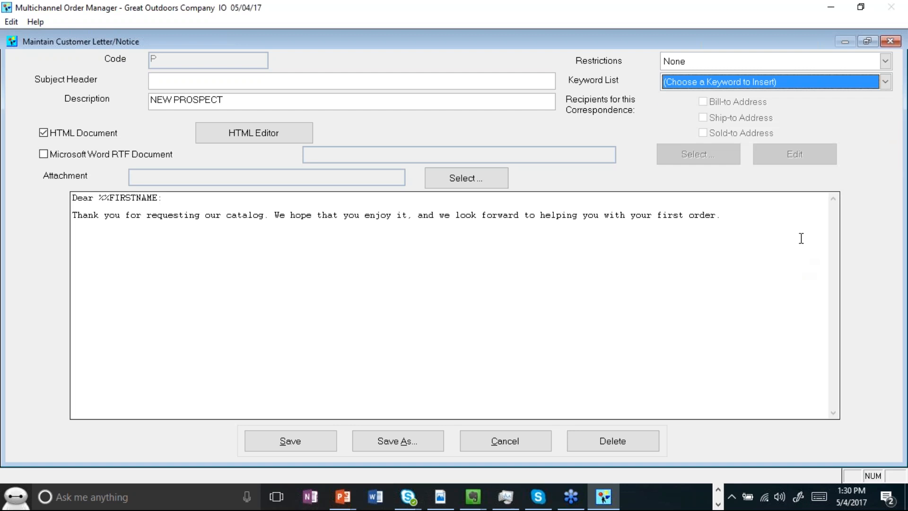
pyautogui.click(885, 61)
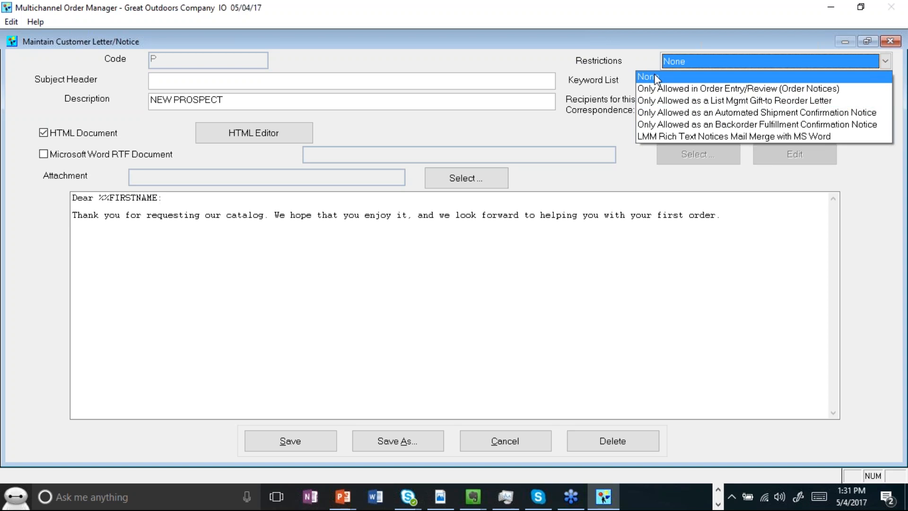
pyautogui.click(616, 30)
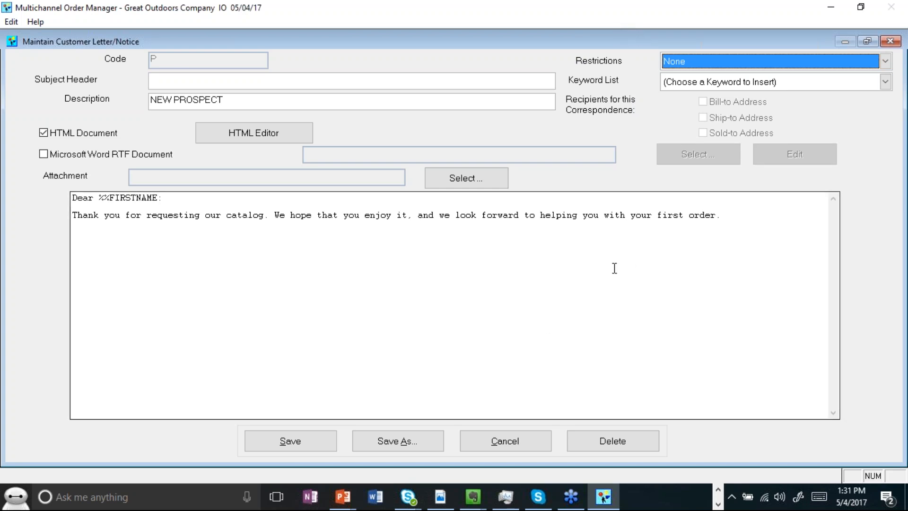
# Step: Try setting the notice restriction to Only Allowed as a List Mgmt Gift-to Reorder Letter
pyautogui.click(728, 64)
pyautogui.click(730, 98)
pyautogui.click(572, 295)
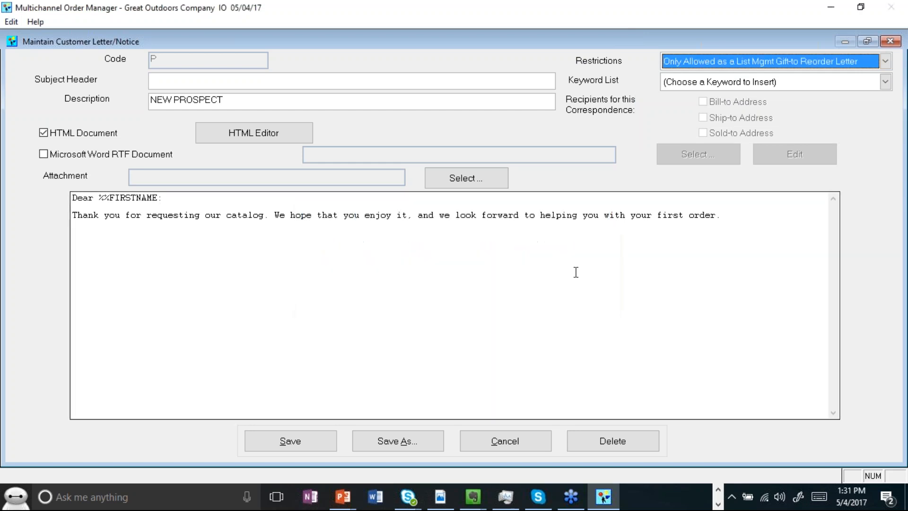
pyautogui.click(691, 56)
pyautogui.click(730, 99)
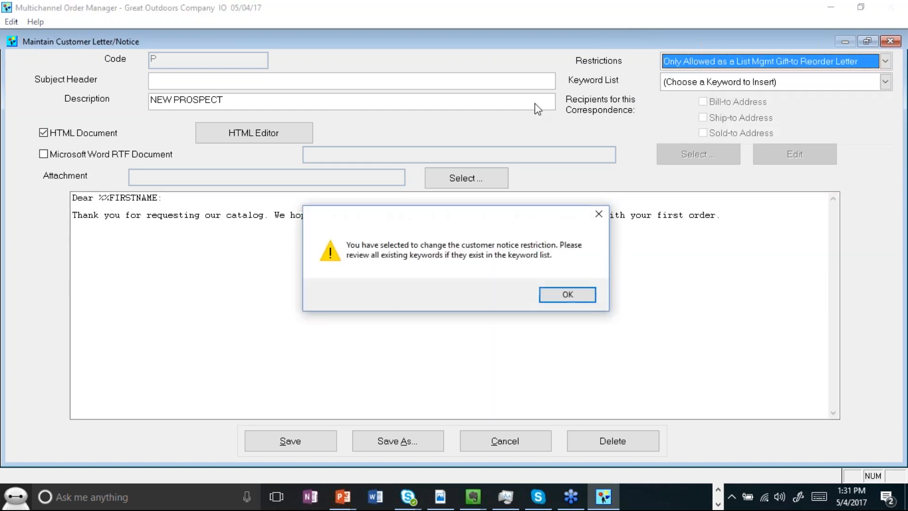
pyautogui.click(568, 296)
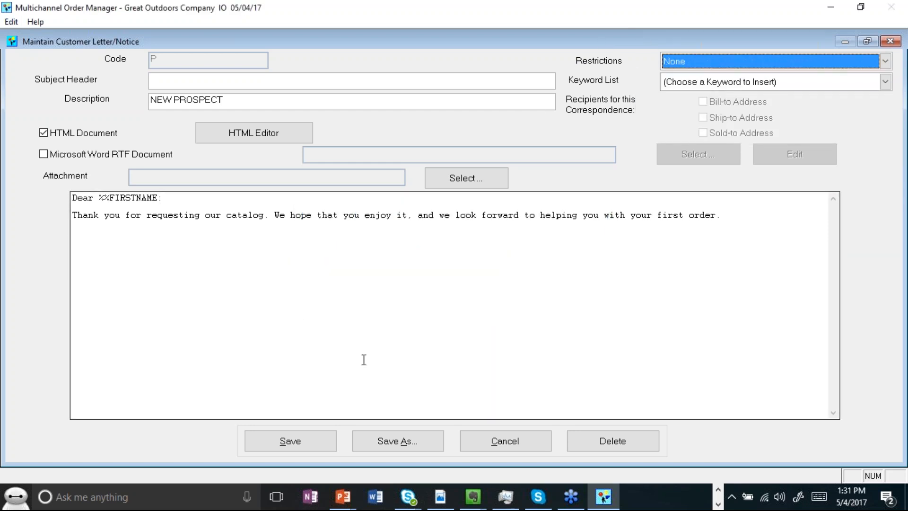
# Step: Save the notice and close the customer notice lookup
pyautogui.click(315, 443)
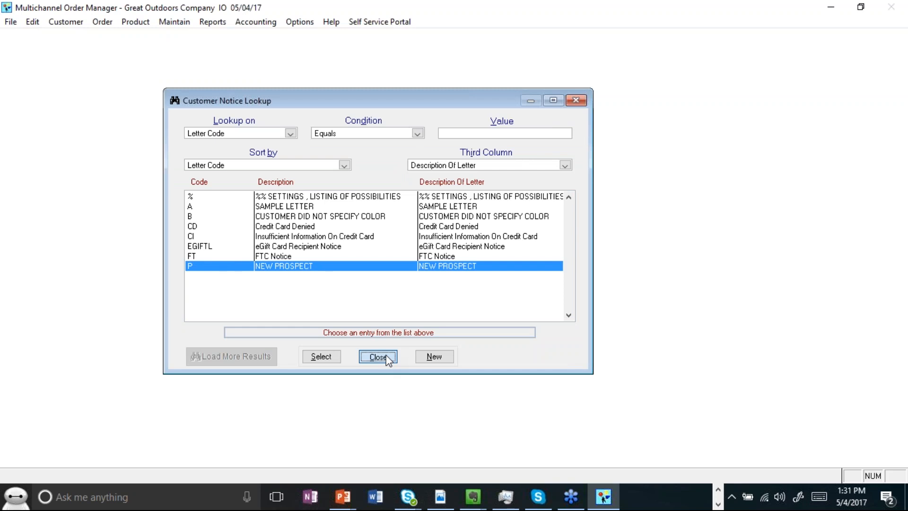
pyautogui.click(386, 355)
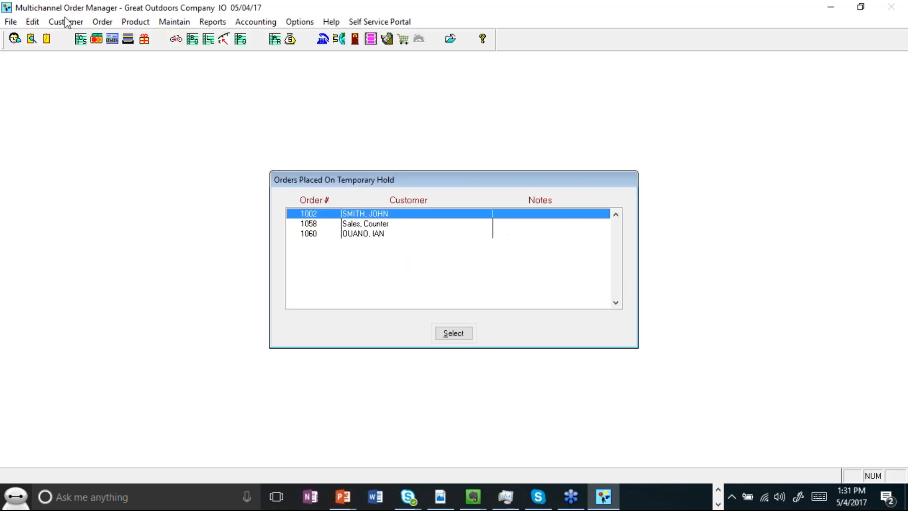
# Step: Open the customer lookup and search for the customer by last name
pyautogui.click(19, 39)
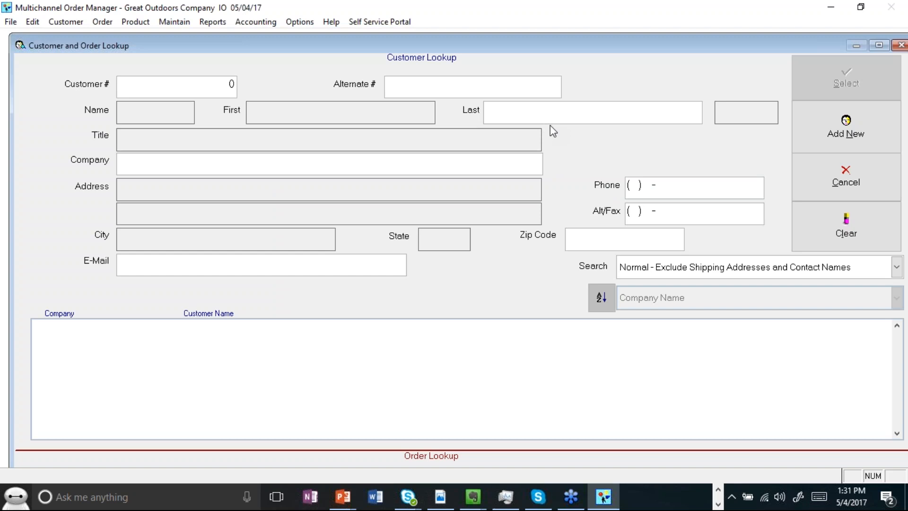
pyautogui.write('ouano')
pyautogui.press('Return')
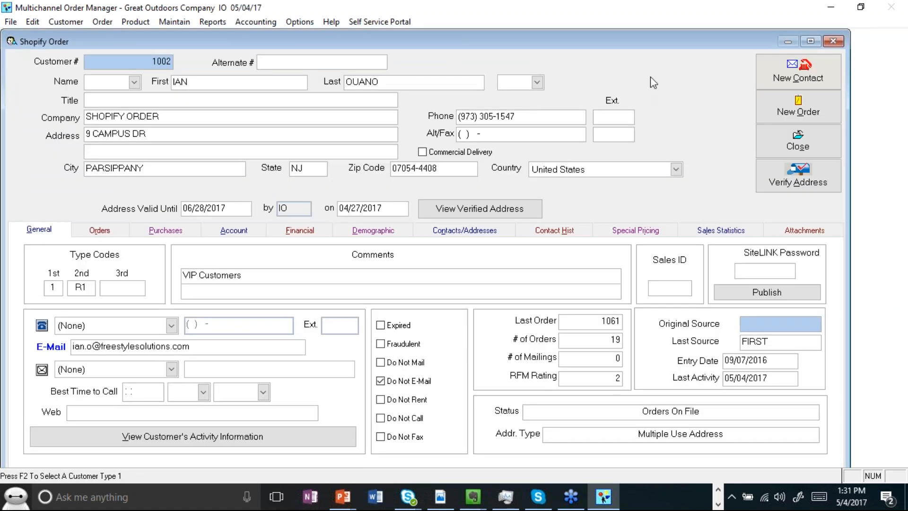
# Step: Start a new written contact sending the NEW PROSPECT notice, with Print to Printer cleared
pyautogui.click(796, 80)
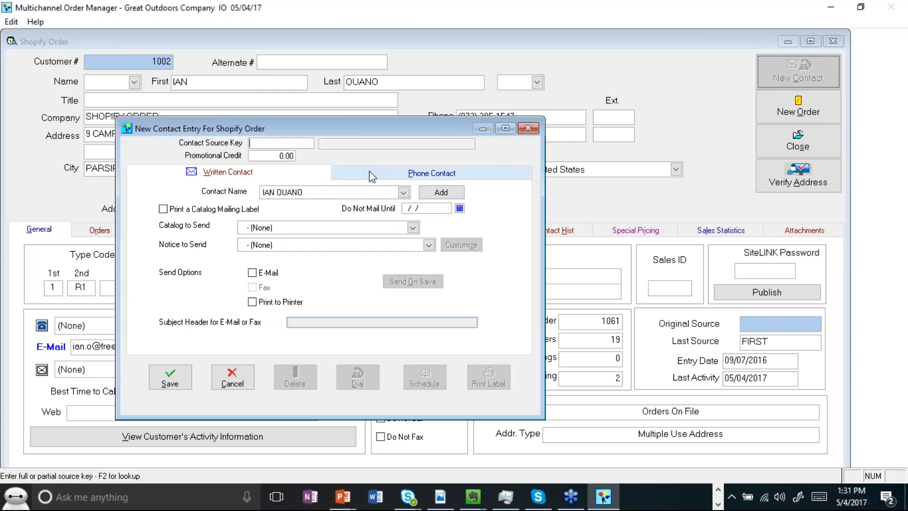
pyautogui.click(325, 245)
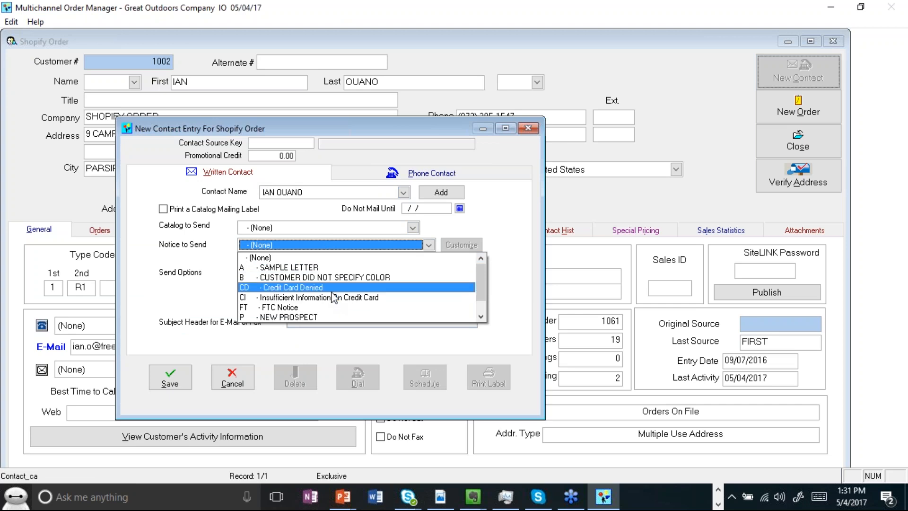
pyautogui.click(329, 317)
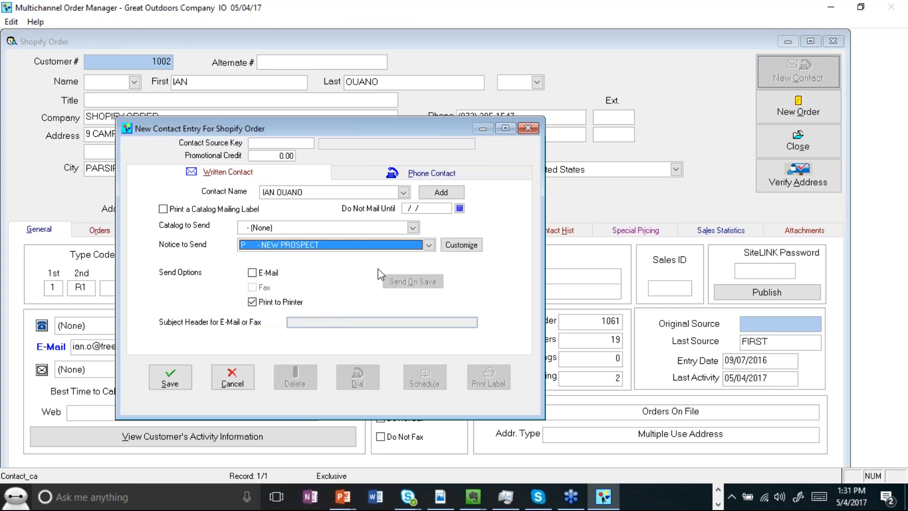
pyautogui.click(267, 298)
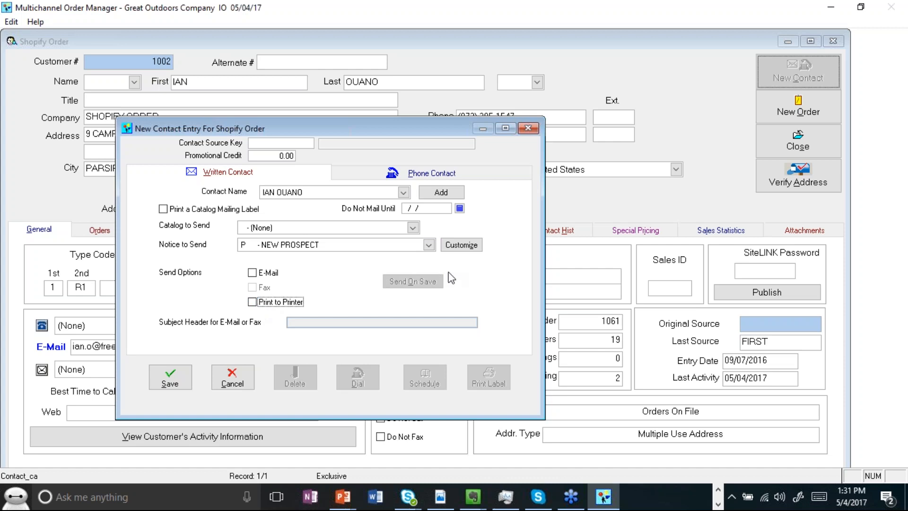
# Step: Open the notice customization for this contact, select the letter text, and cancel
pyautogui.click(461, 245)
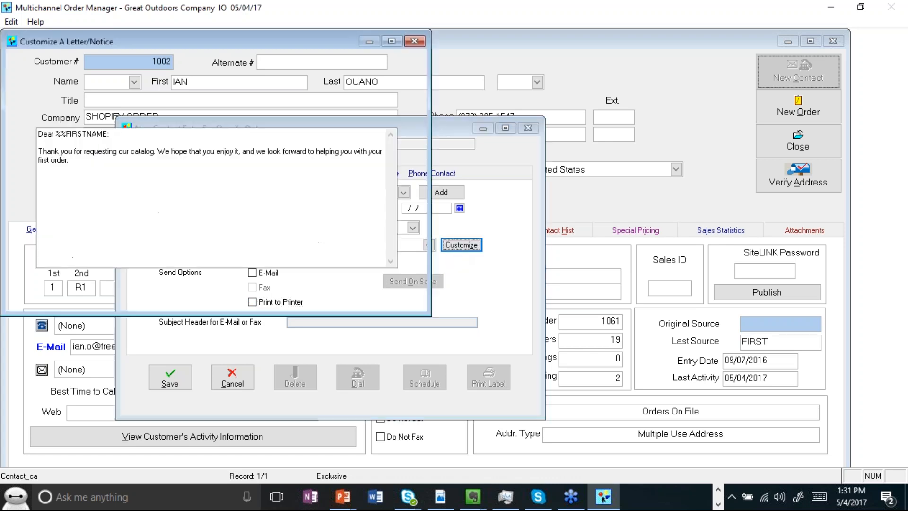
pyautogui.moveTo(169, 222); pyautogui.dragTo(32, 127)
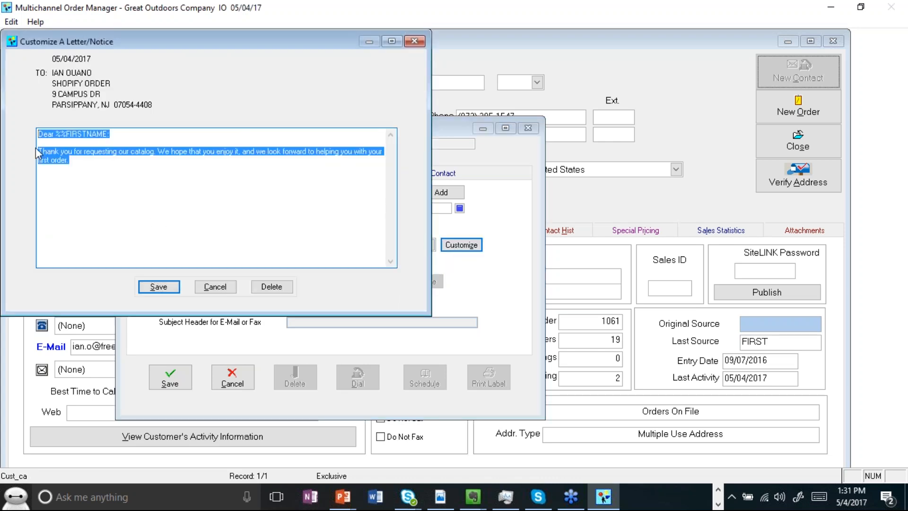
pyautogui.click(217, 290)
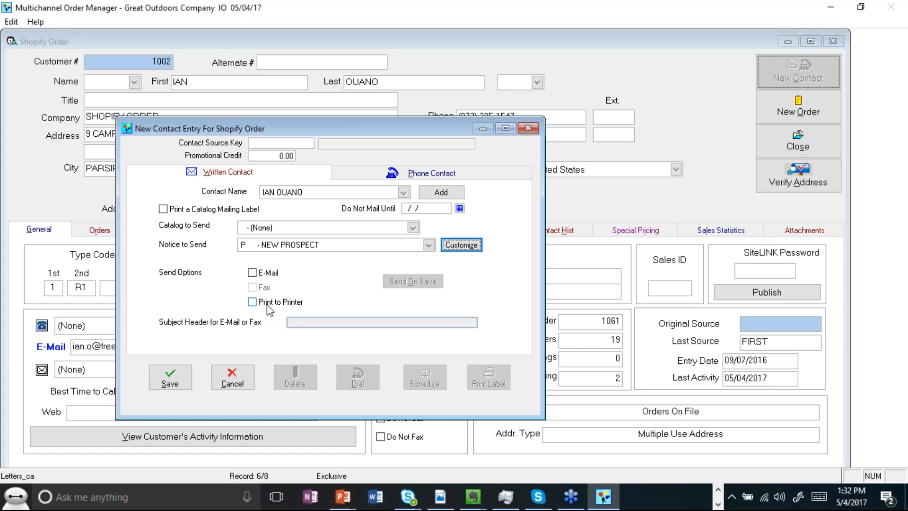
# Step: Set the contact to send by E-Mail, try to save it, and cancel the contact entry
pyautogui.click(266, 272)
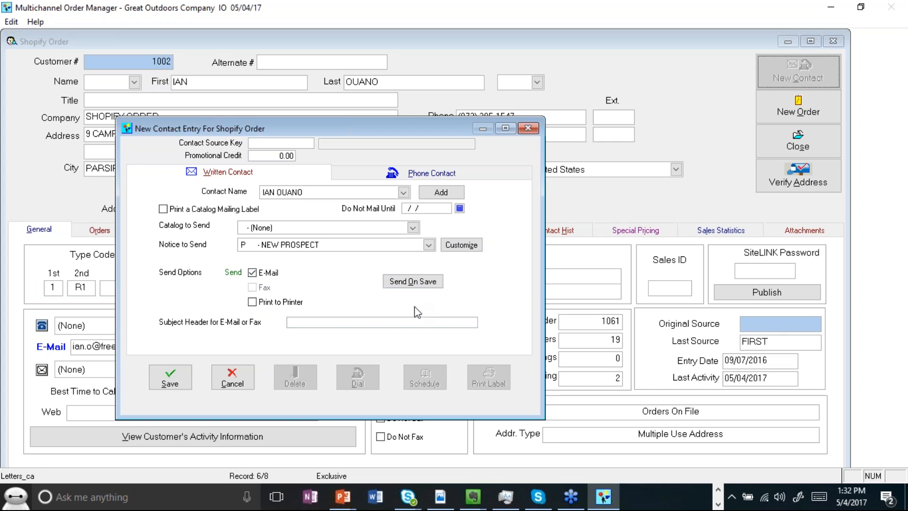
pyautogui.click(269, 274)
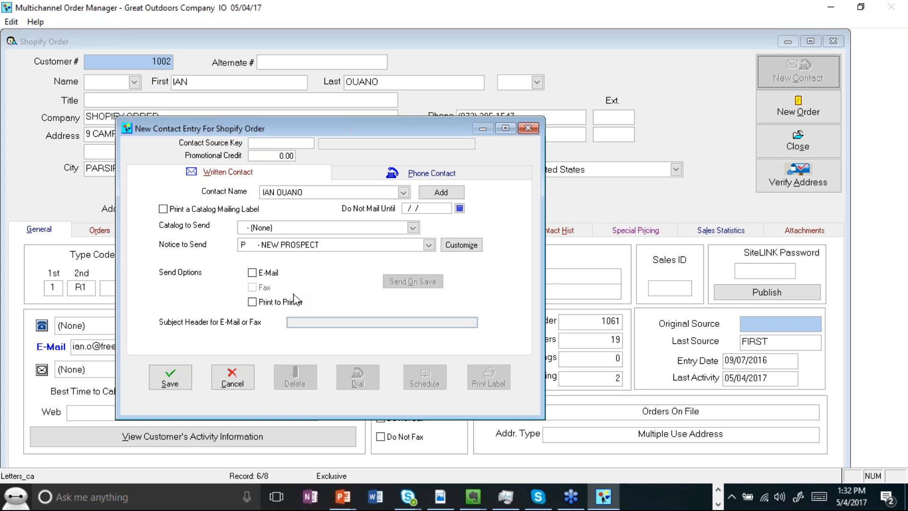
pyautogui.click(275, 276)
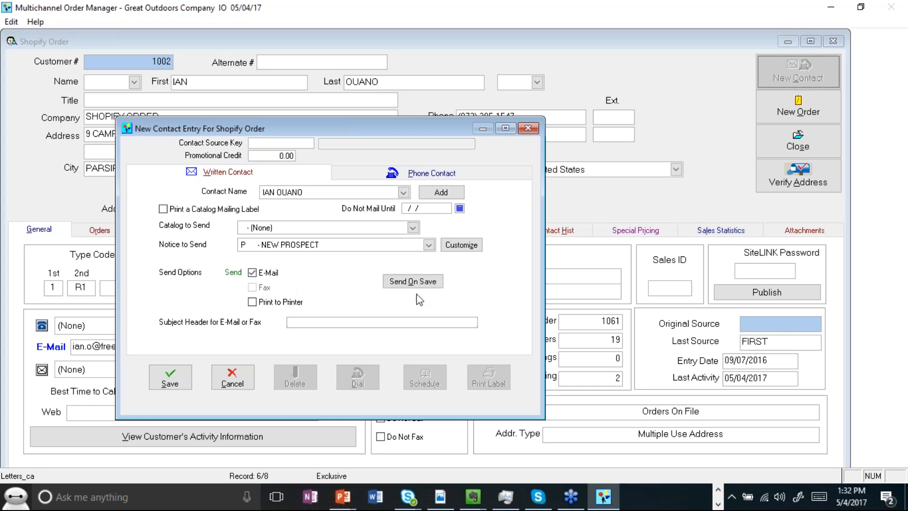
pyautogui.click(177, 382)
pyautogui.click(240, 382)
pyautogui.click(454, 294)
# Step: Review the customer's contact history, contacts/addresses and general tabs
pyautogui.click(580, 231)
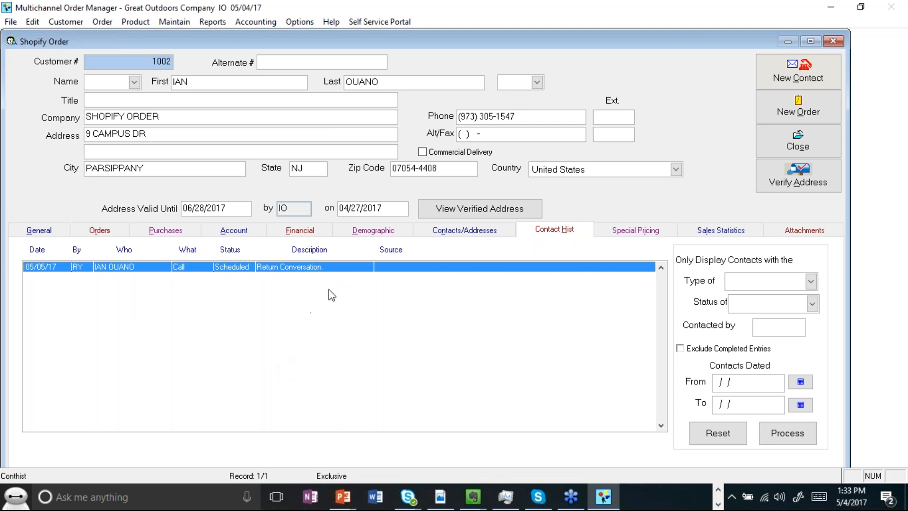
pyautogui.click(459, 232)
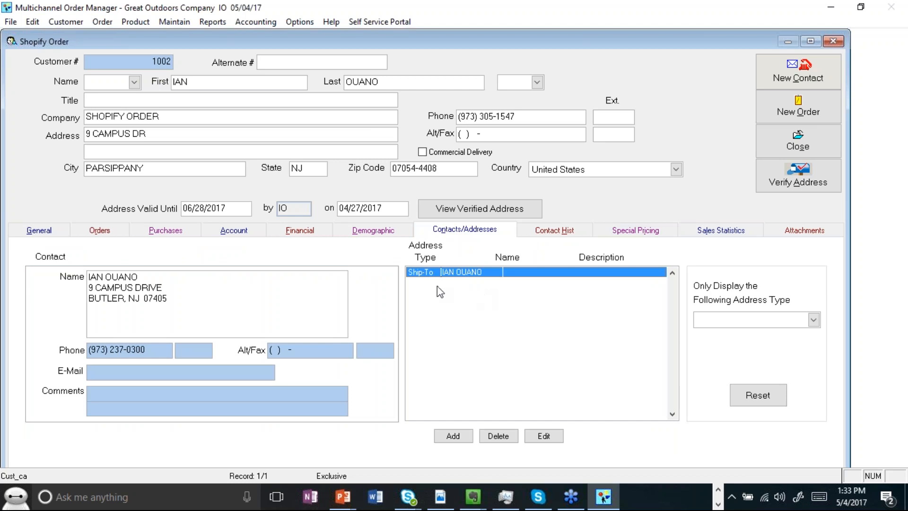
pyautogui.click(39, 230)
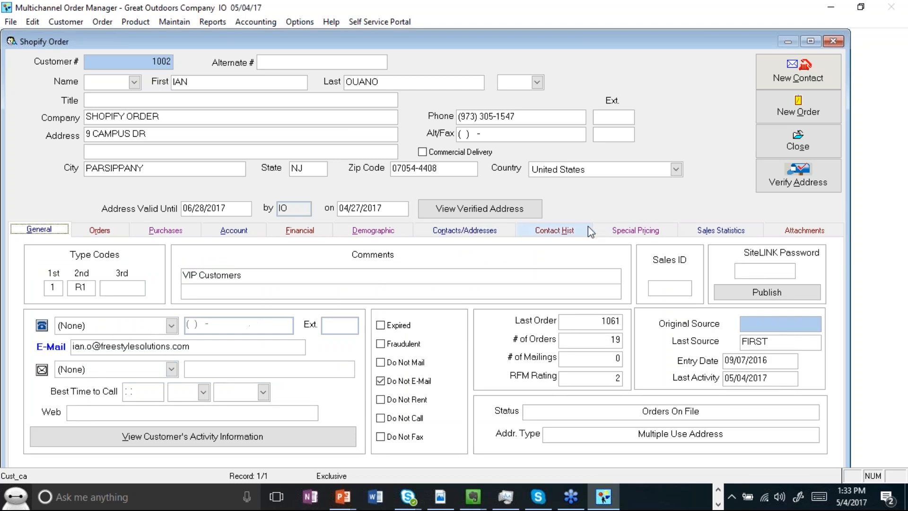
pyautogui.click(484, 232)
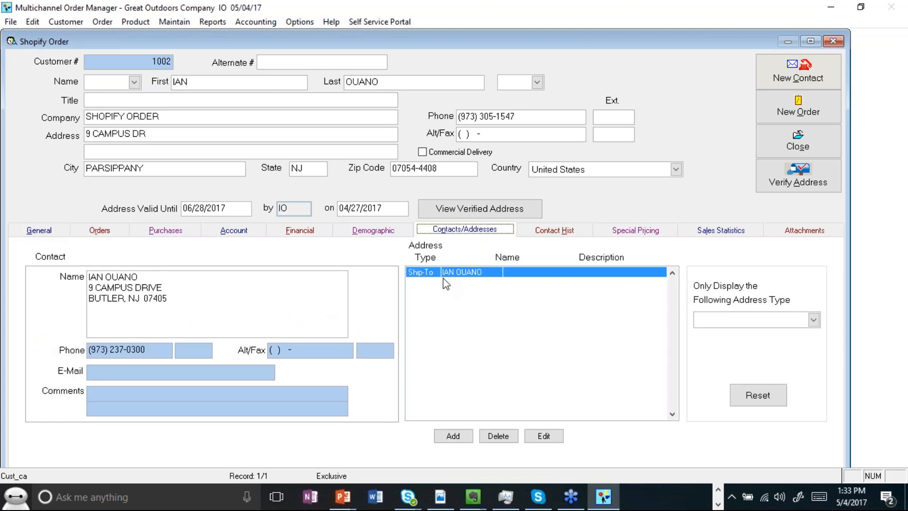
# Step: Open the Ship-To address entry for editing, browse the available address types, and cancel the edit
pyautogui.click(470, 277)
pyautogui.doubleClick(470, 277)
pyautogui.click(203, 58)
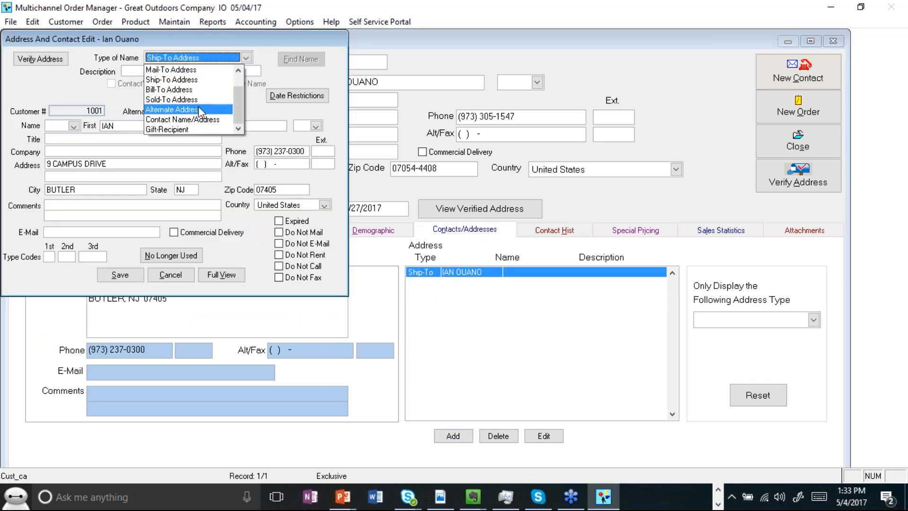
pyautogui.click(238, 71)
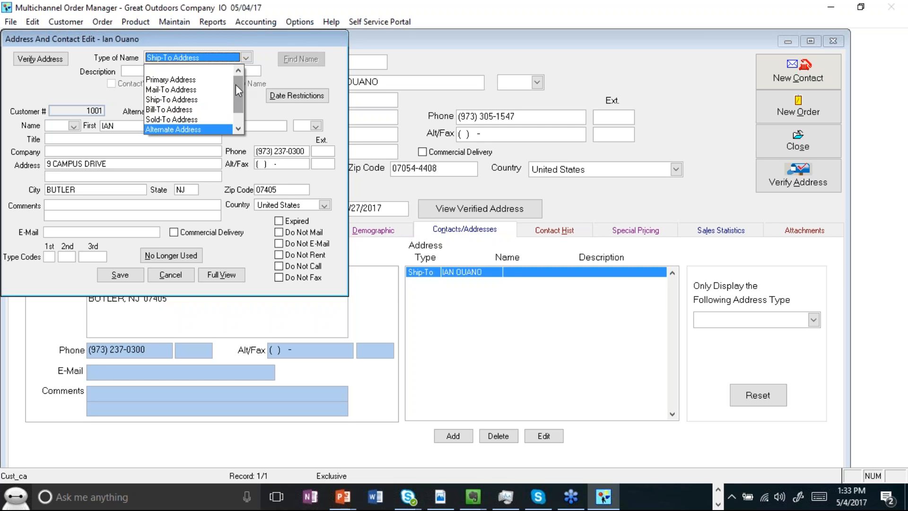
pyautogui.moveTo(237, 90); pyautogui.dragTo(235, 115)
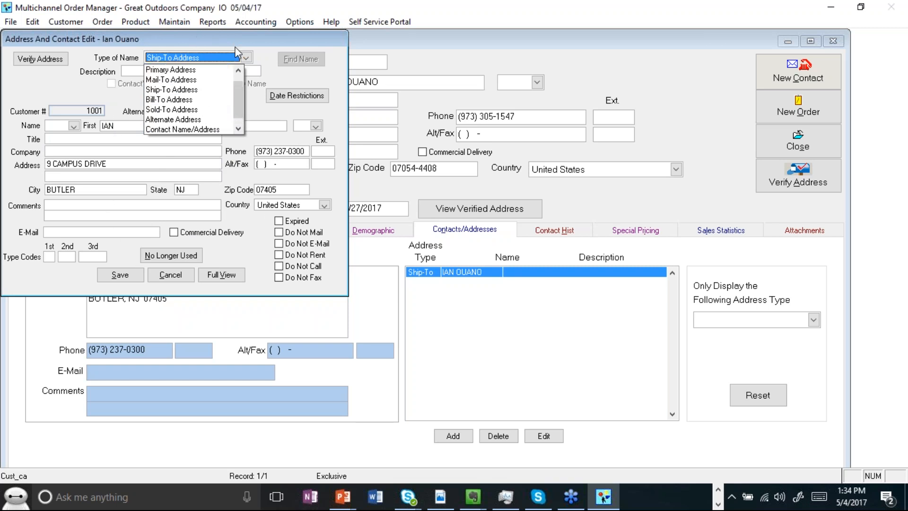
pyautogui.click(301, 60)
pyautogui.moveTo(235, 43); pyautogui.dragTo(420, 114)
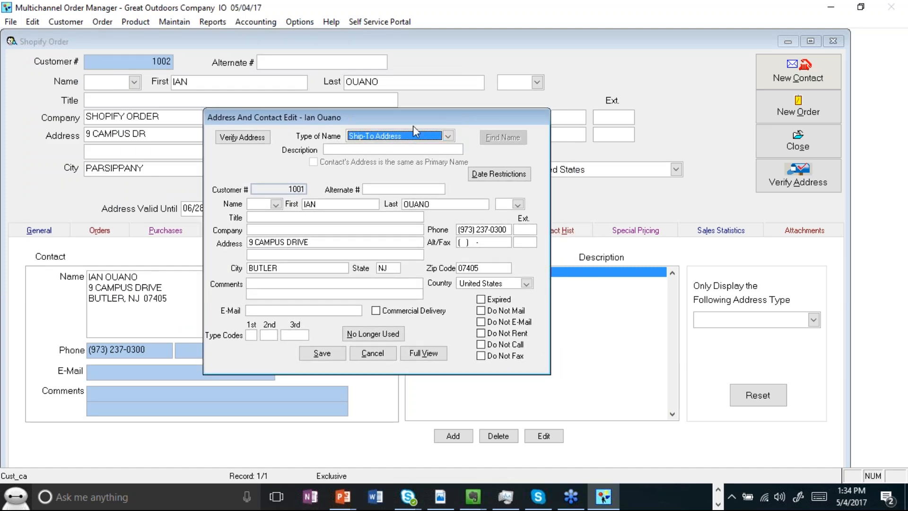
pyautogui.click(363, 354)
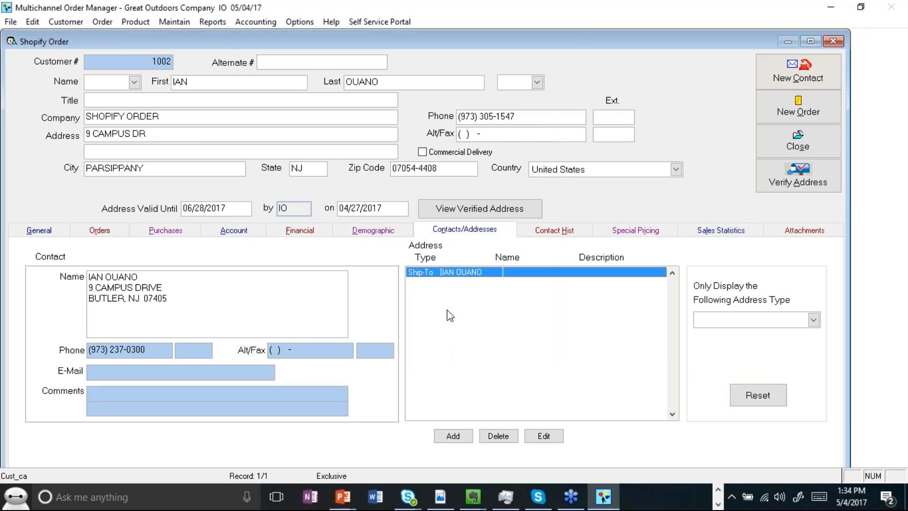
# Step: Open the Ship-To address in full view as its own customer record and review its General tab
pyautogui.doubleClick(445, 272)
pyautogui.click(221, 274)
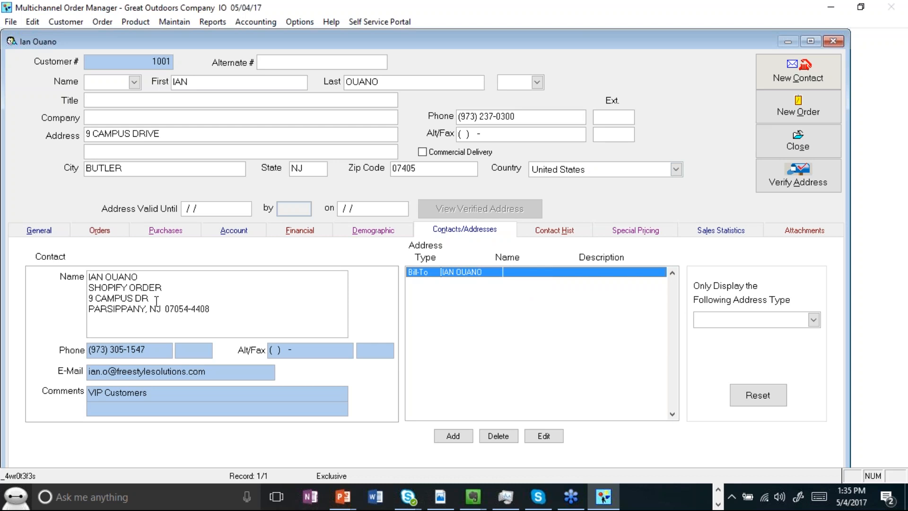
pyautogui.click(40, 231)
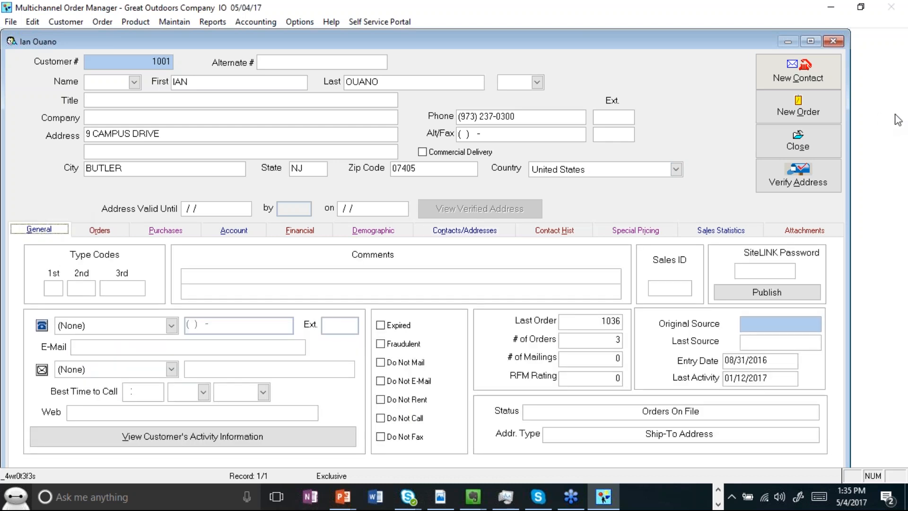
pyautogui.press('Tab')
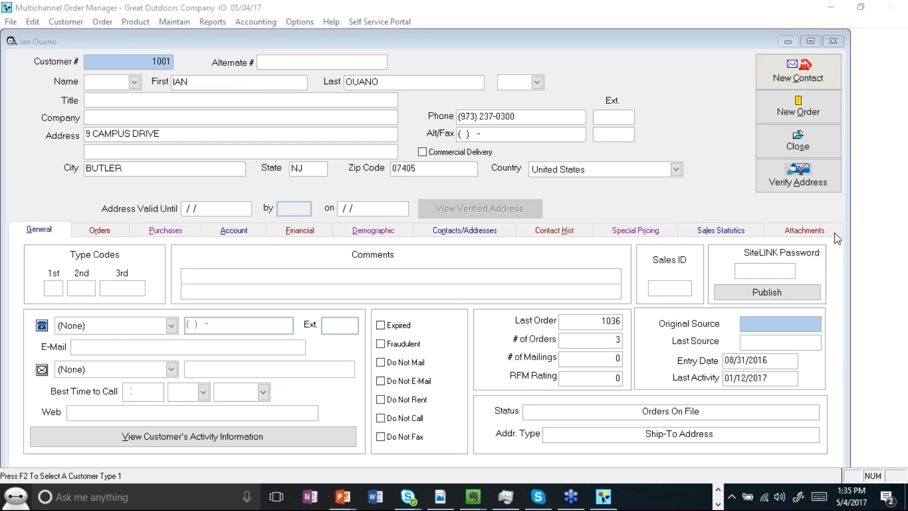
pyautogui.click(784, 283)
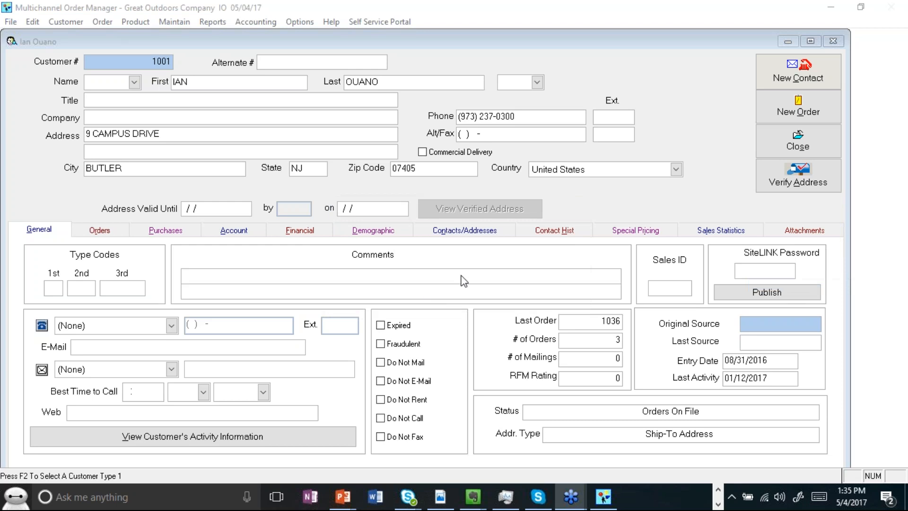